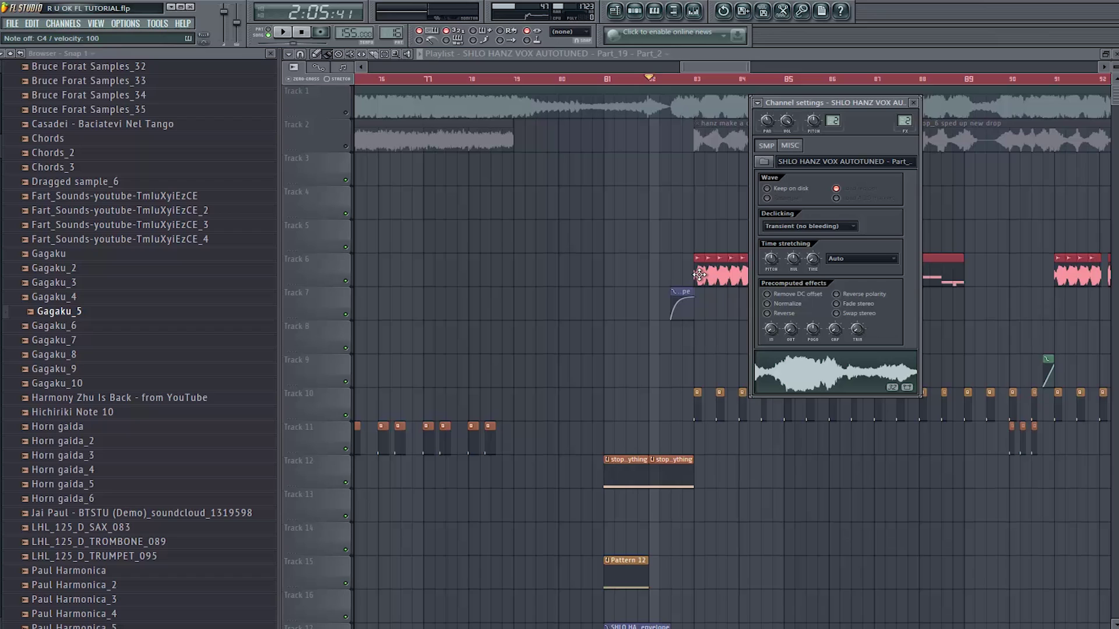
- Show the channel settings of the vocal clip on Track 6 at bar 83 and bring up the mixer over the playlist
key(q)
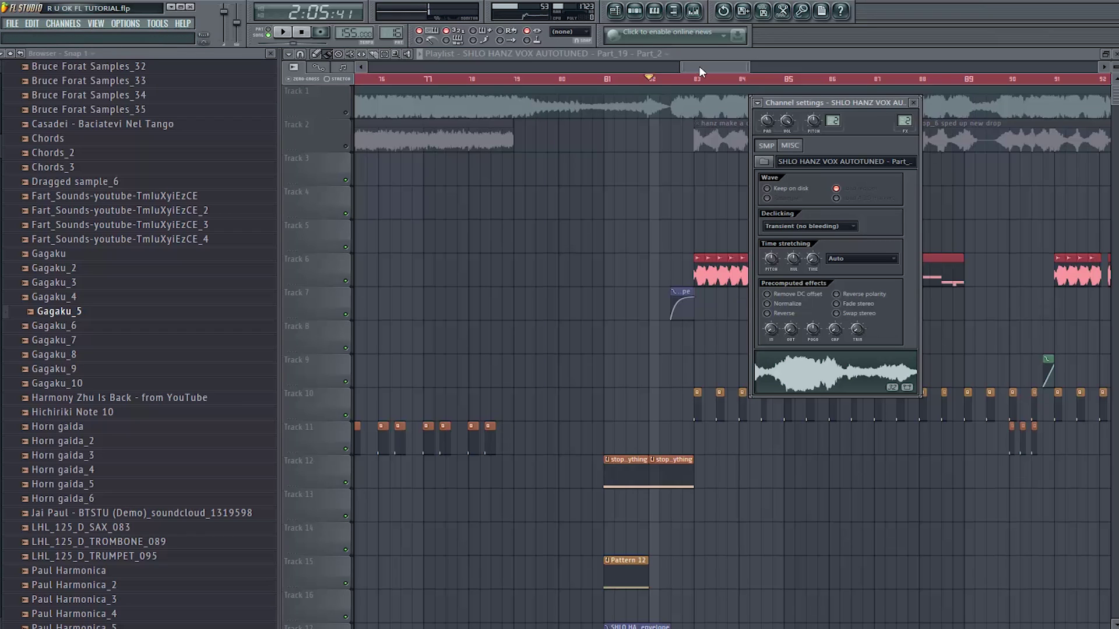
drag(700, 69, 706, 69)
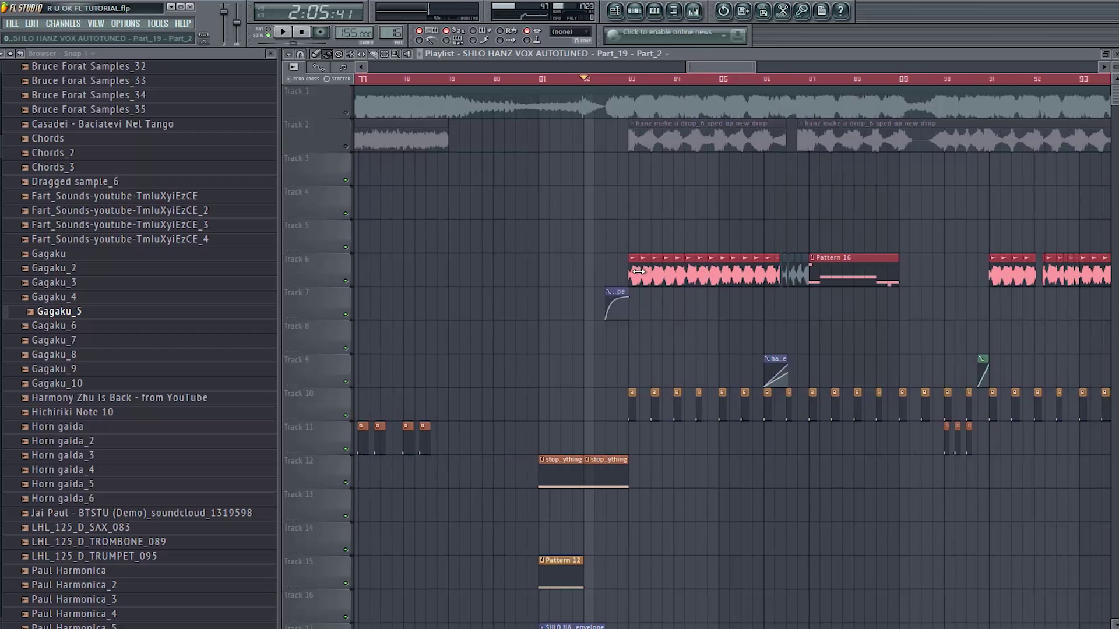
double_click(637, 273)
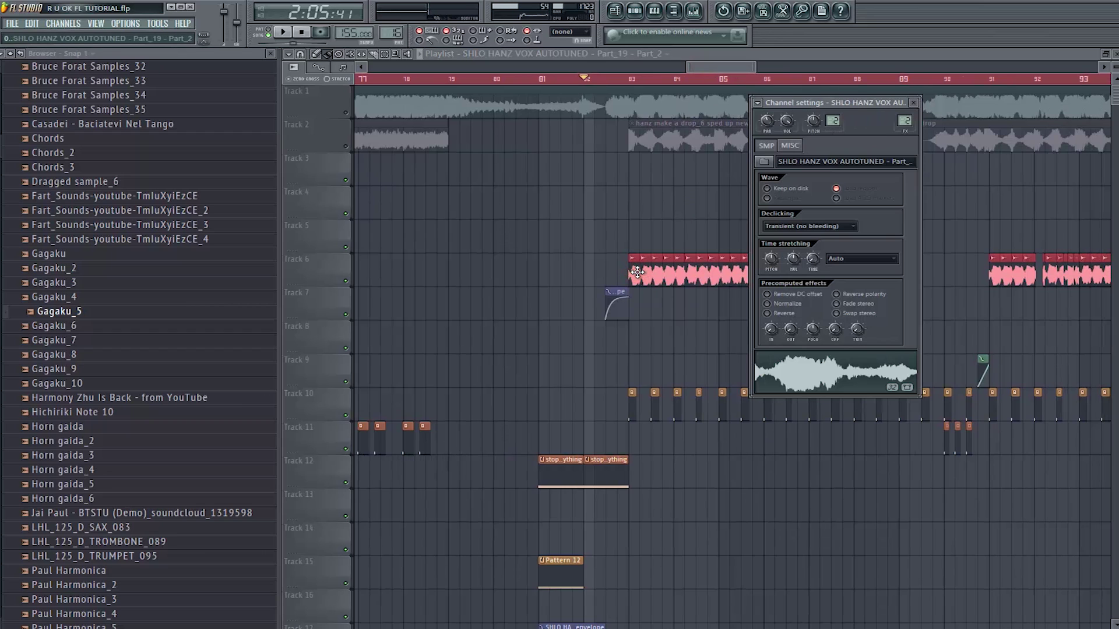
key(F9)
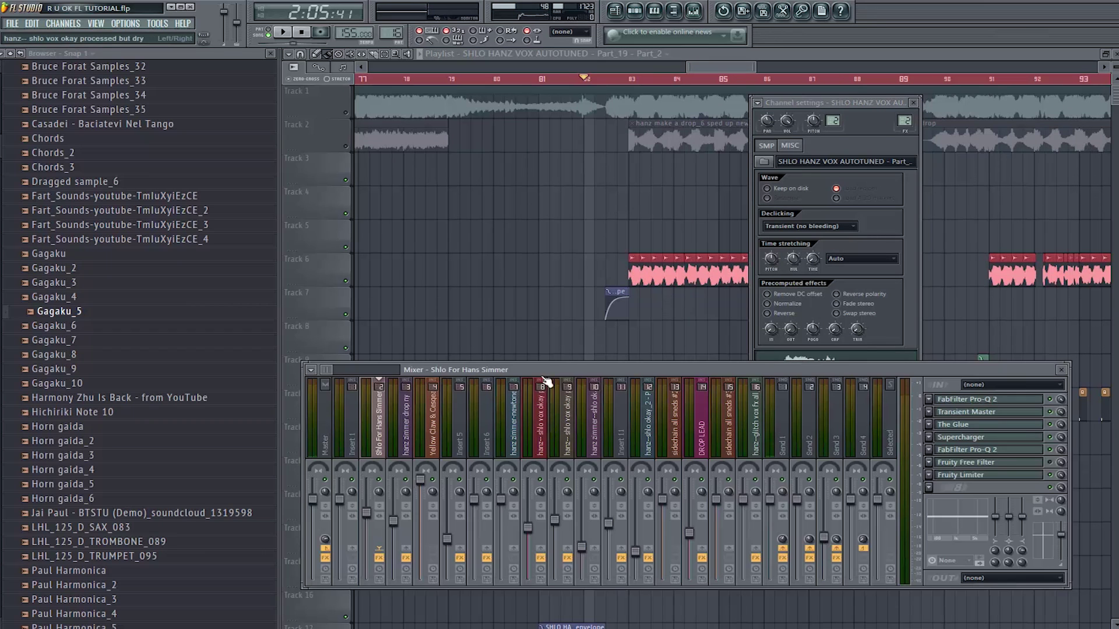
drag(536, 370, 539, 263)
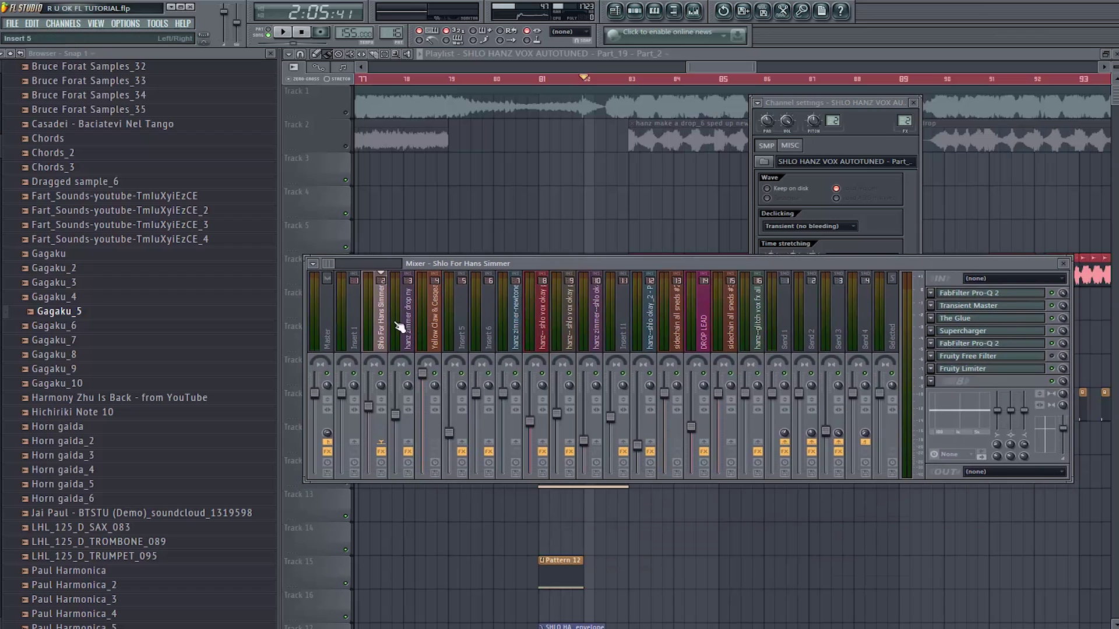
- Bypass the first FabFilter Pro-Q 2 on the Shlo For Hans Simmer track, start a test playback and set the playback position to bar 83
click(1015, 300)
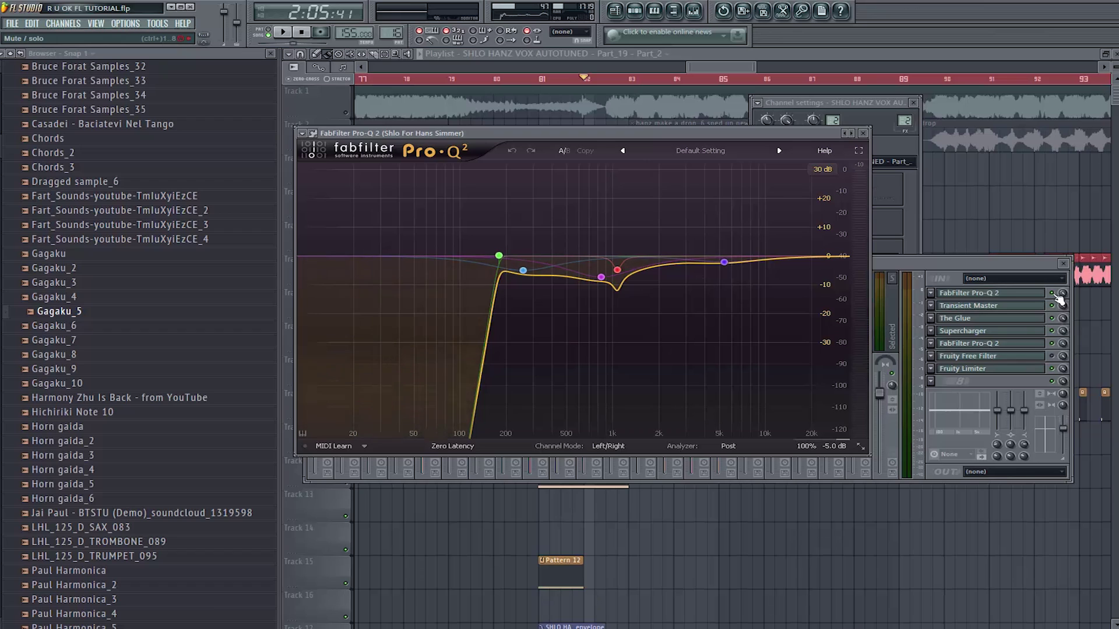
click(1058, 299)
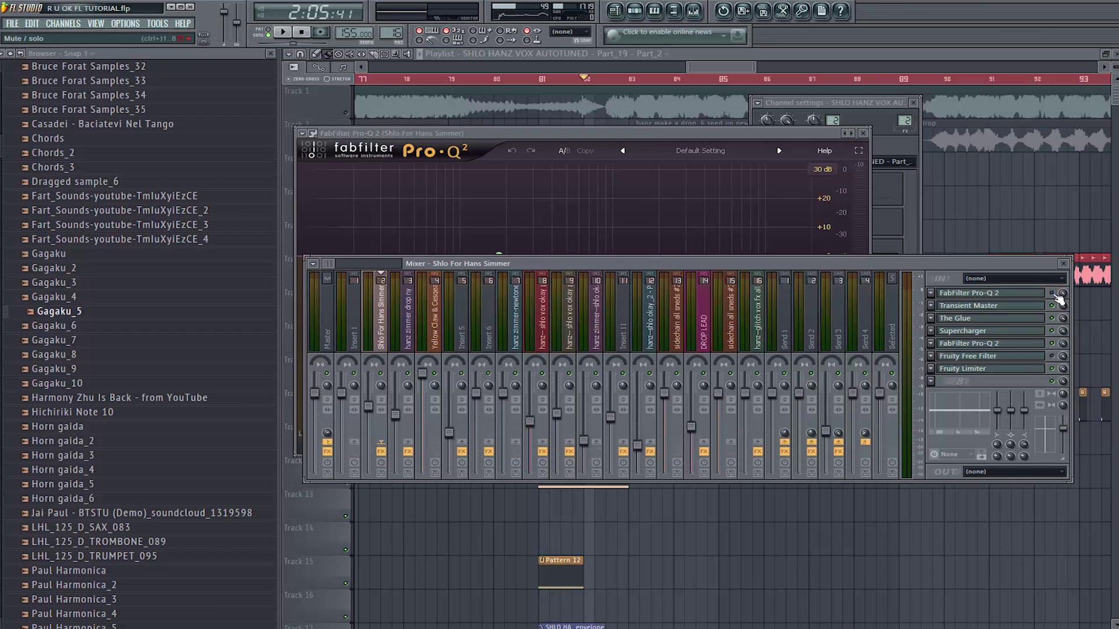
key(space)
click(735, 65)
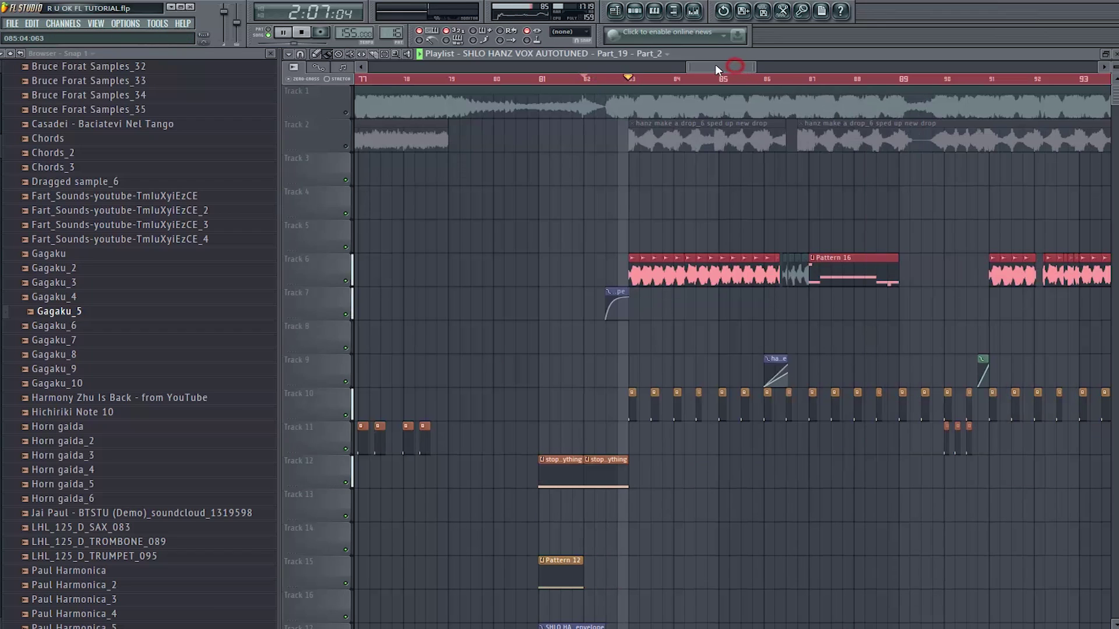
key(space)
click(637, 80)
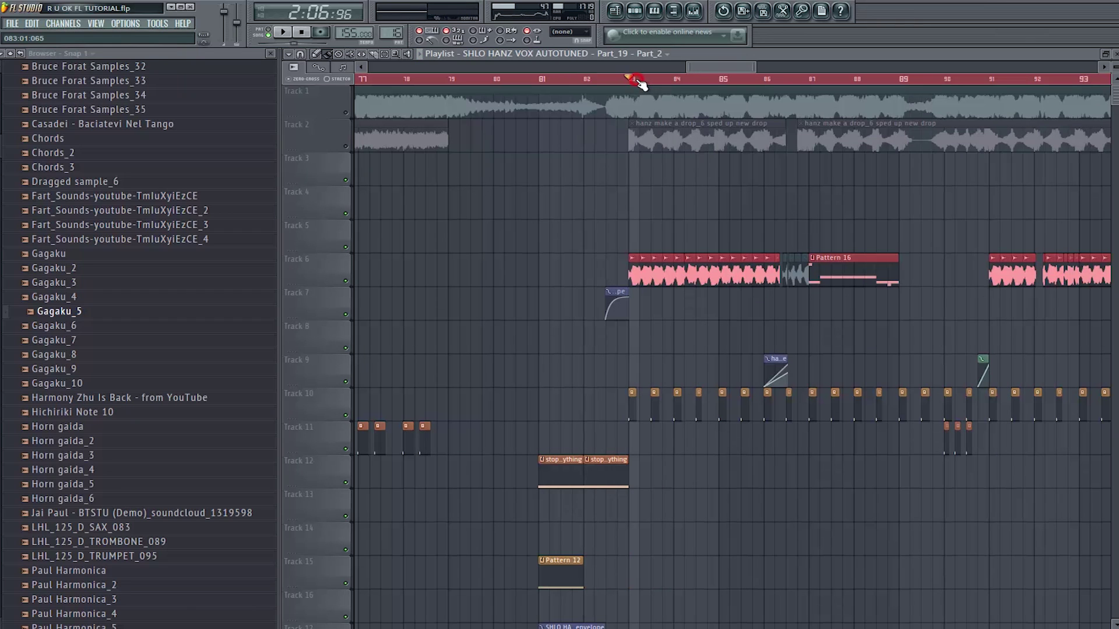
- Audition the vocal from bar 83 with the first FabFilter Pro-Q 2 enabled again and examine its EQ bands
key(F9)
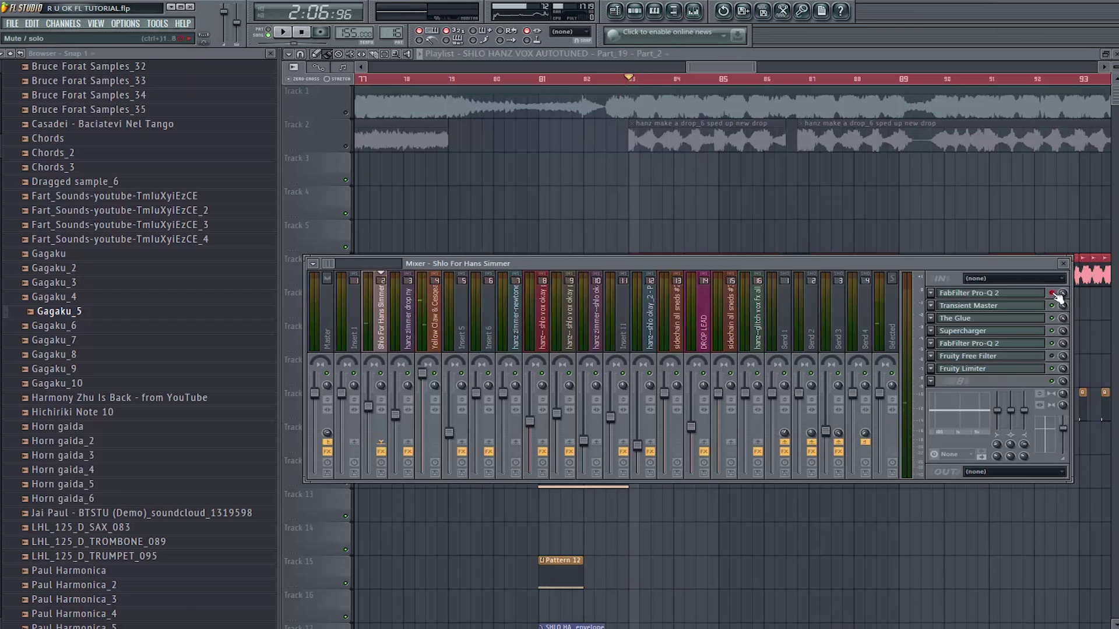
key(space)
key(space)
click(1020, 293)
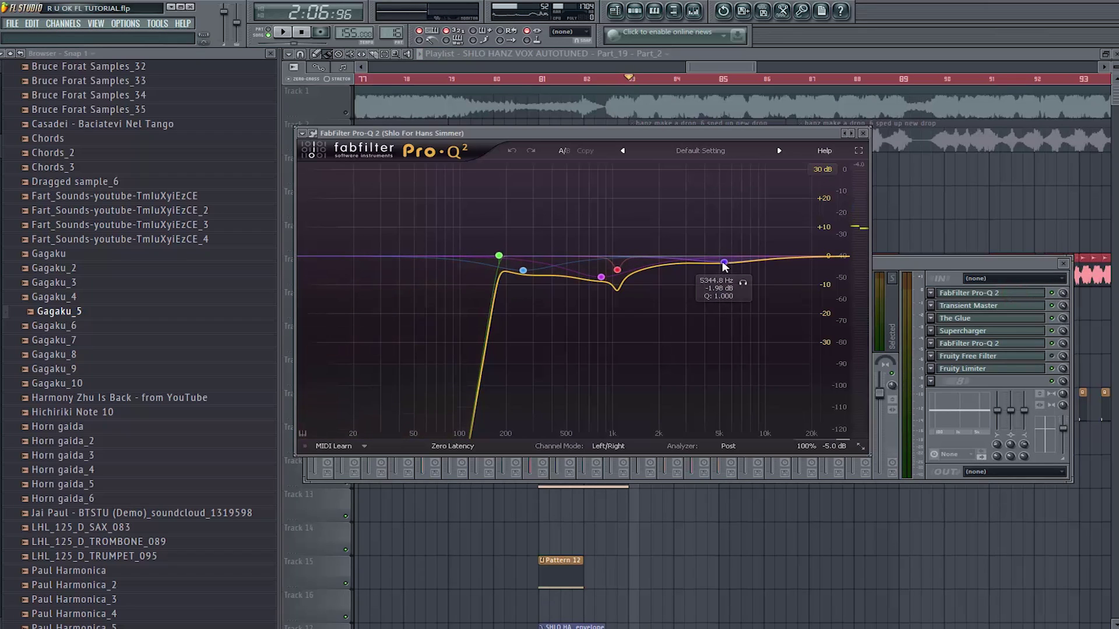
click(865, 135)
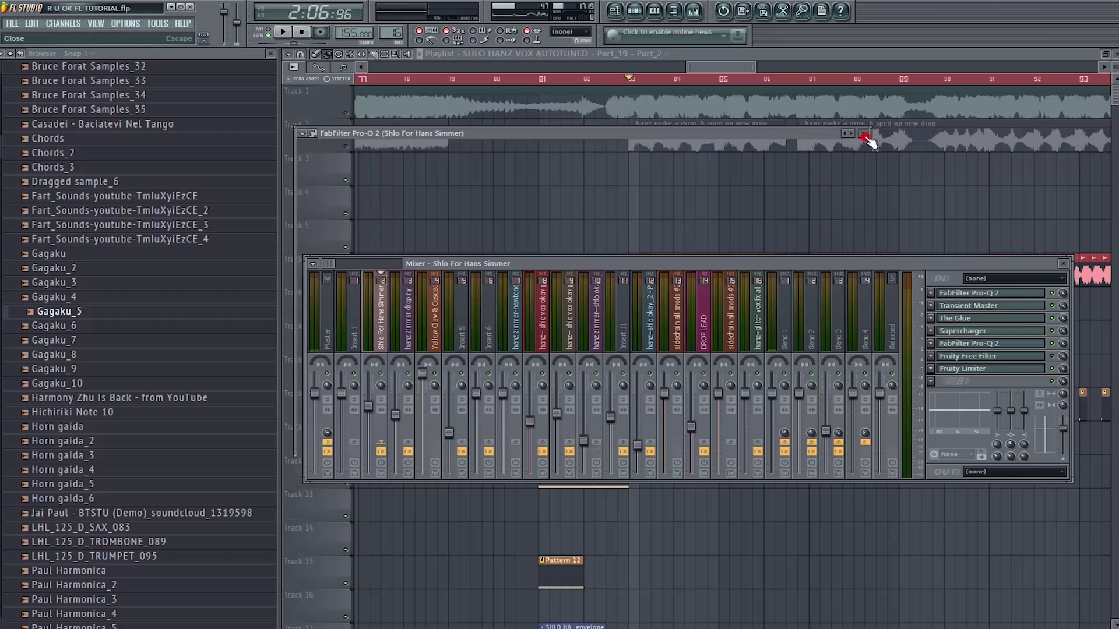
- Examine the Transient Master preset and its attack, sustain and gain settings on the vocal track
click(980, 312)
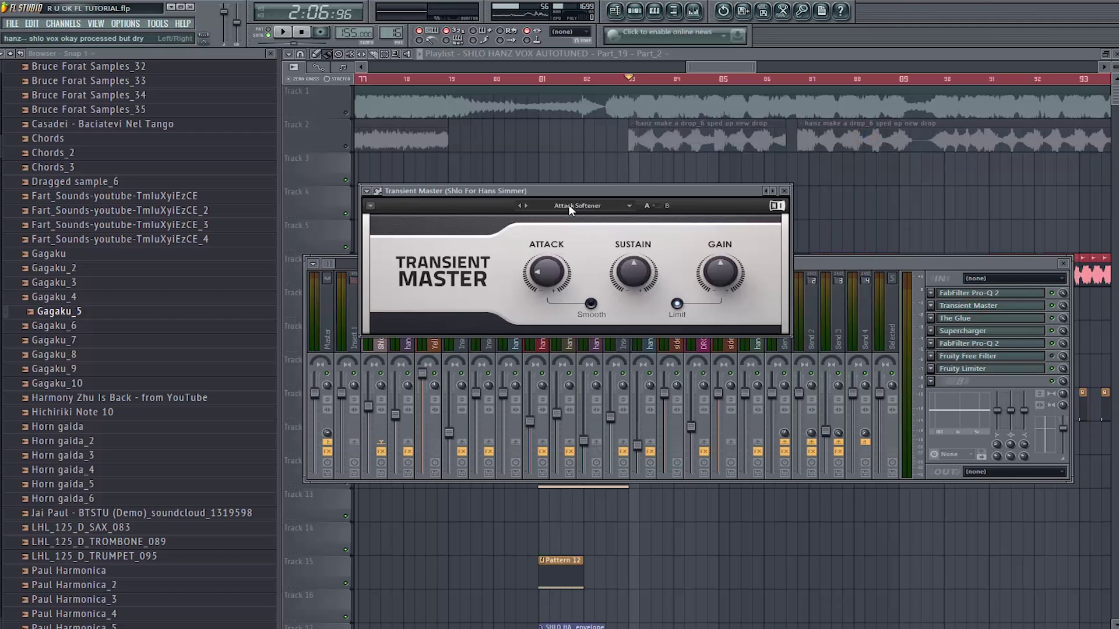
mouse_move(547, 277)
click(788, 192)
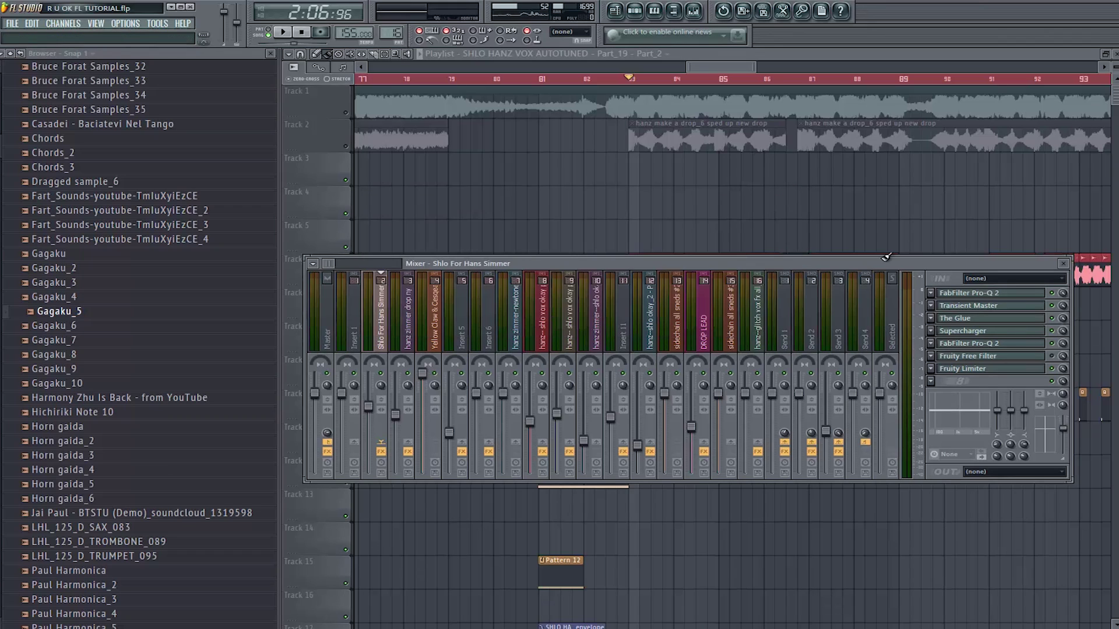
- Play the vocal through The Glue to check its compression, and inspect Supercharger's settings on the same track
click(962, 319)
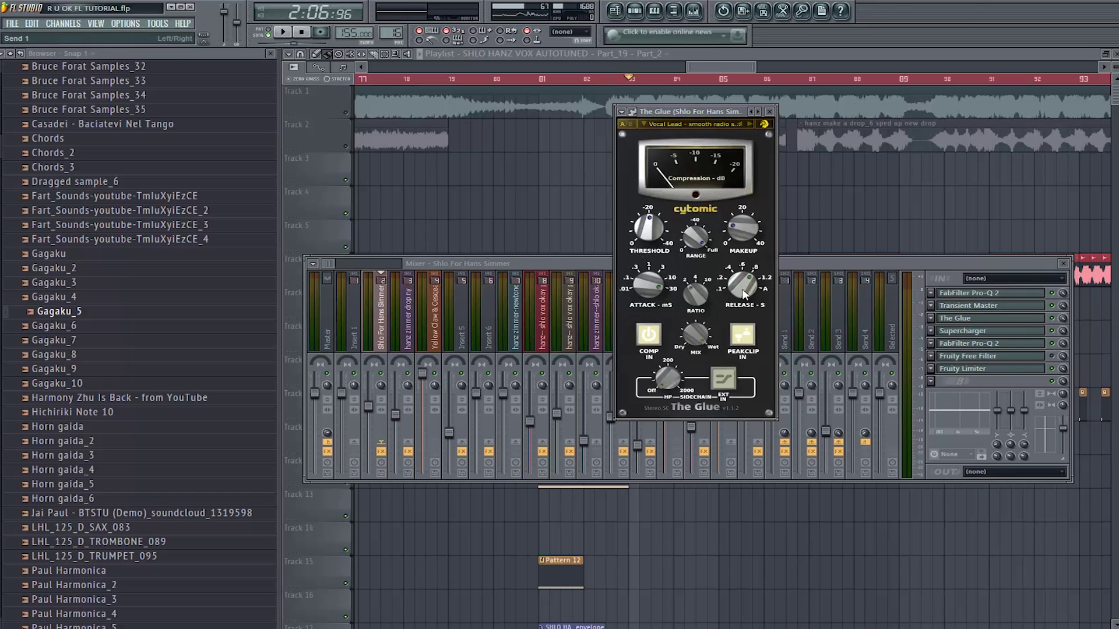
key(space)
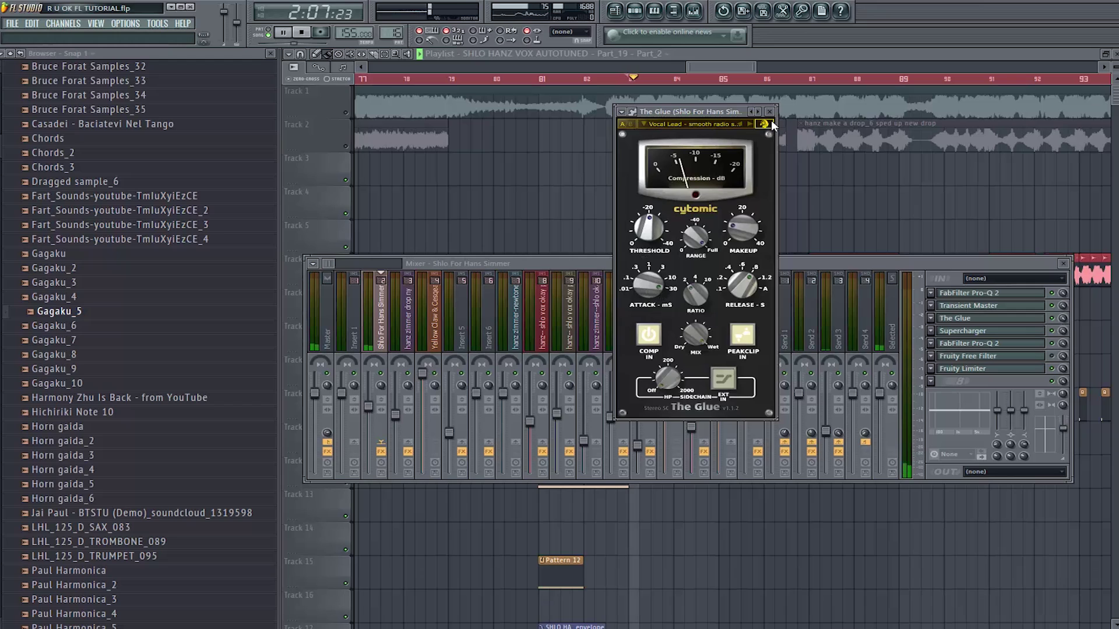
key(space)
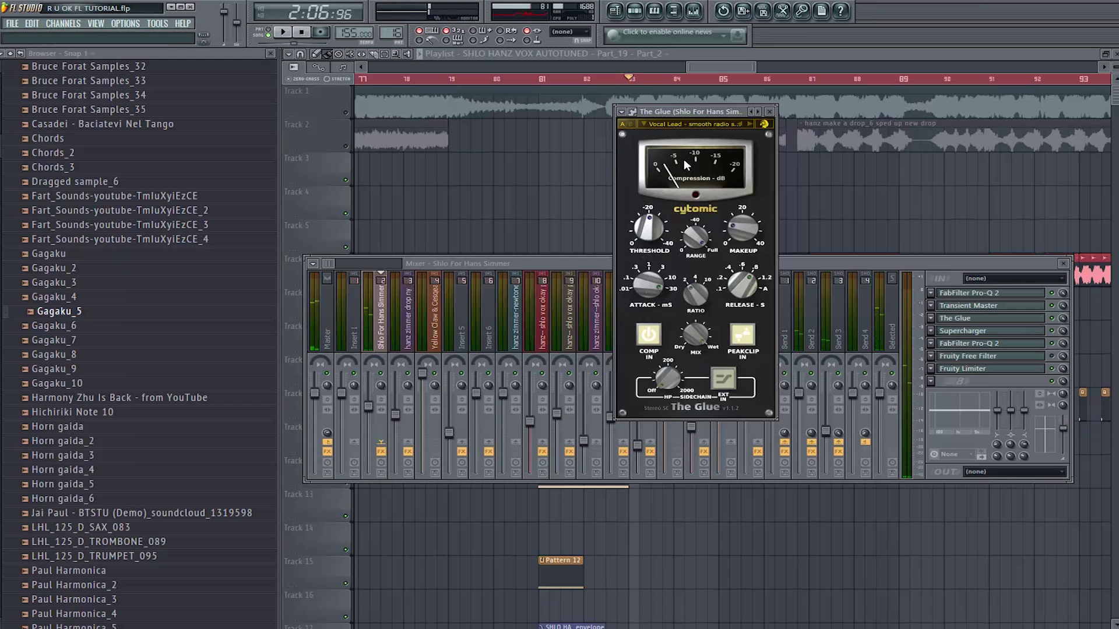
click(771, 113)
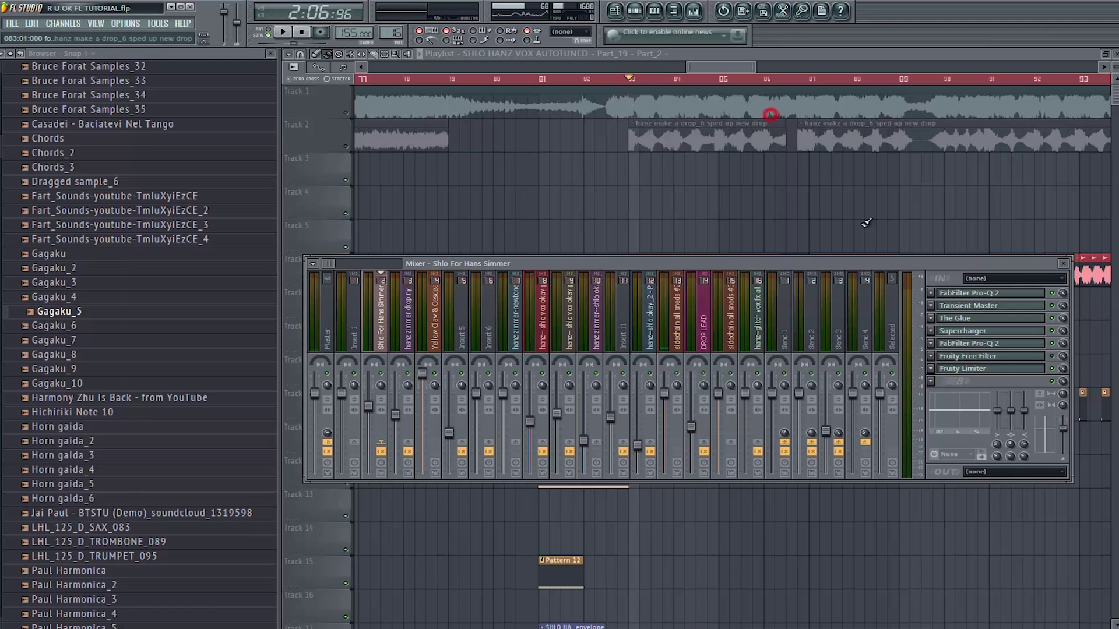
click(964, 331)
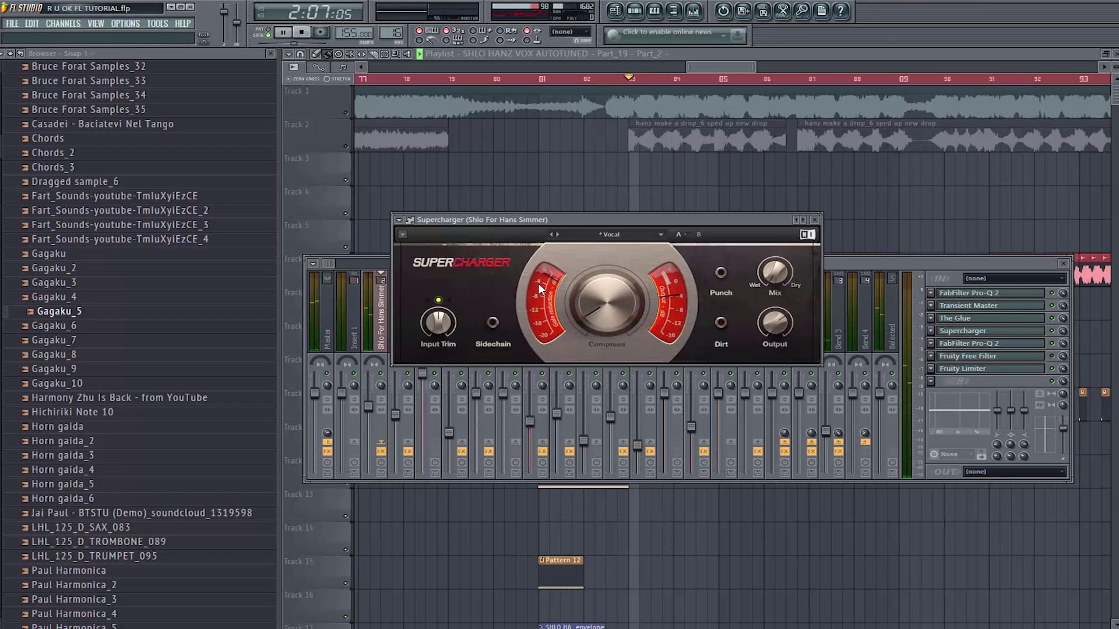
click(815, 220)
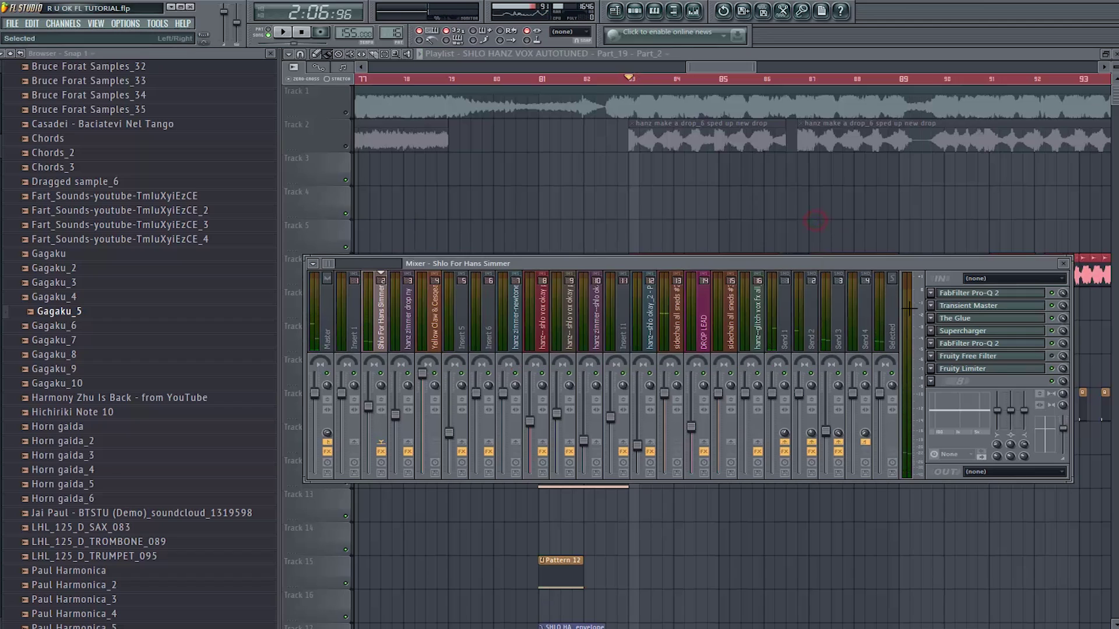
- Examine the second FabFilter Pro-Q 2 on the vocal track, including its channel mode and the side bell band near 550 Hz
click(957, 345)
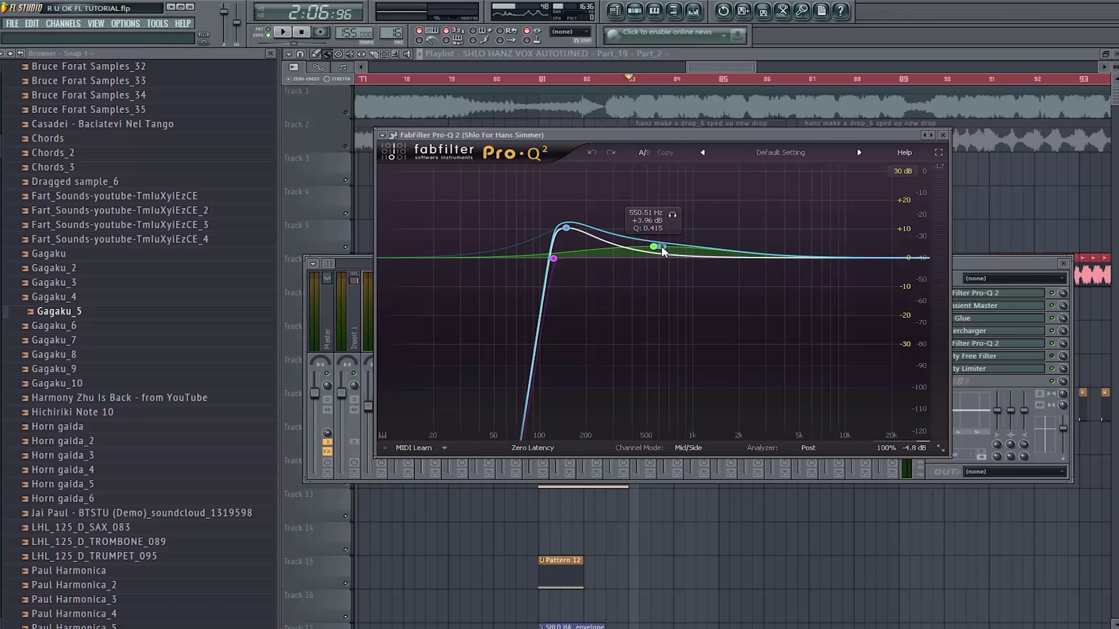
click(689, 448)
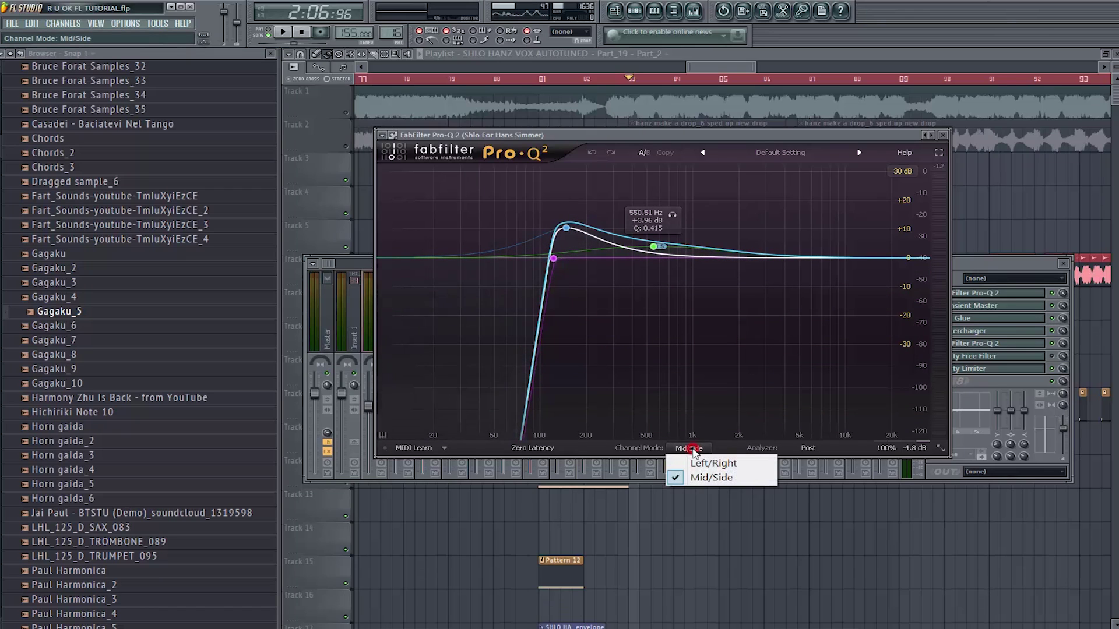
click(655, 249)
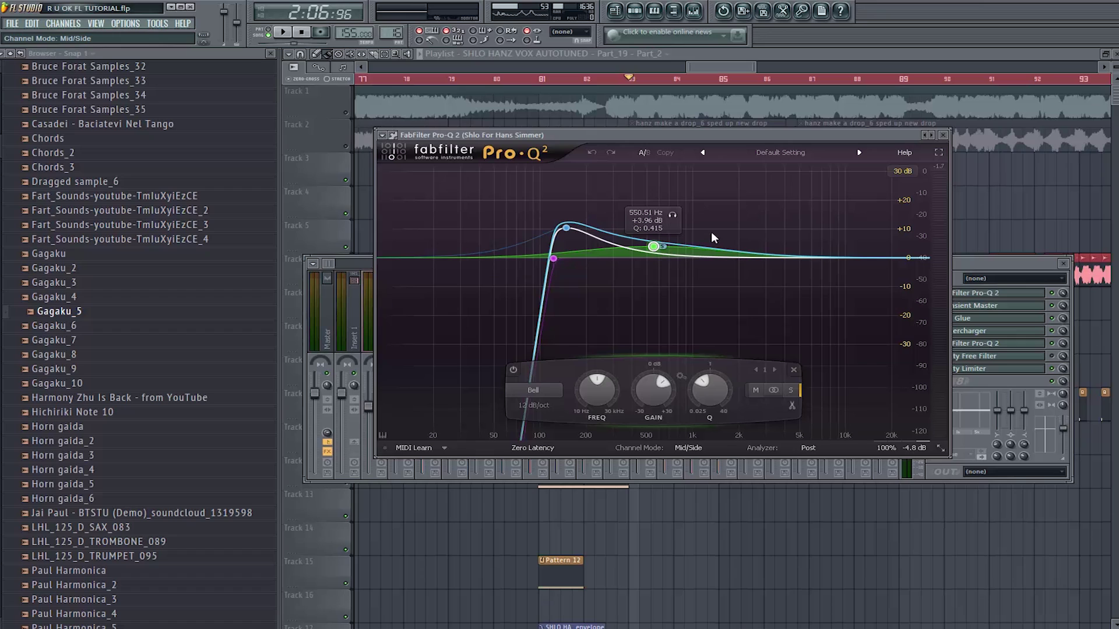
click(942, 135)
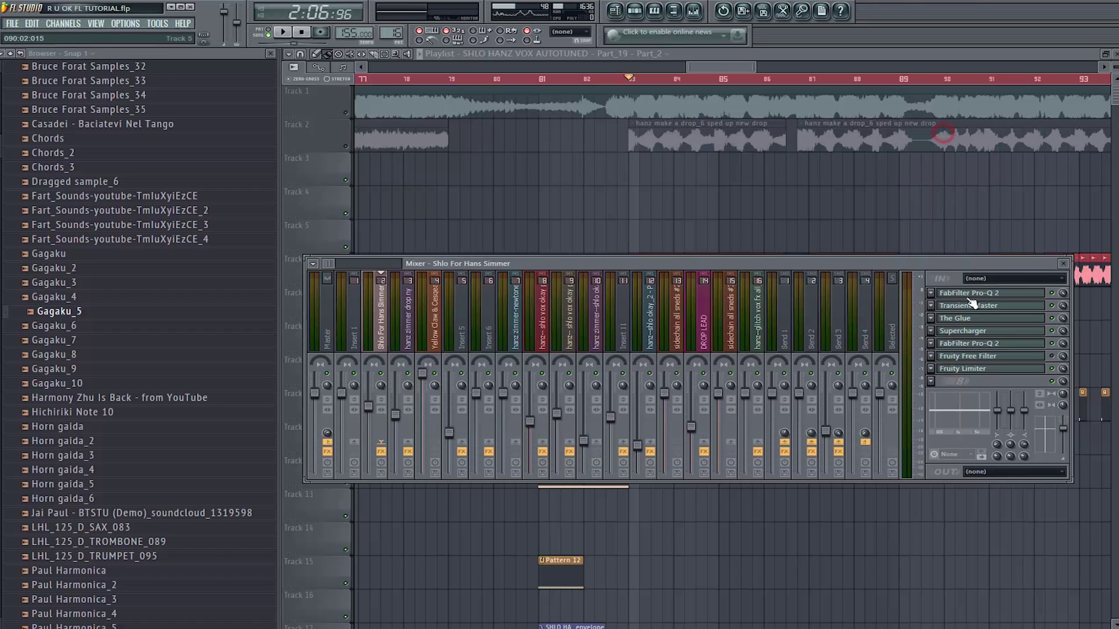
- Inspect the vocal track's Fruity Limiter and audition the vocal from bar 83, toggling the limiter off and on
click(984, 370)
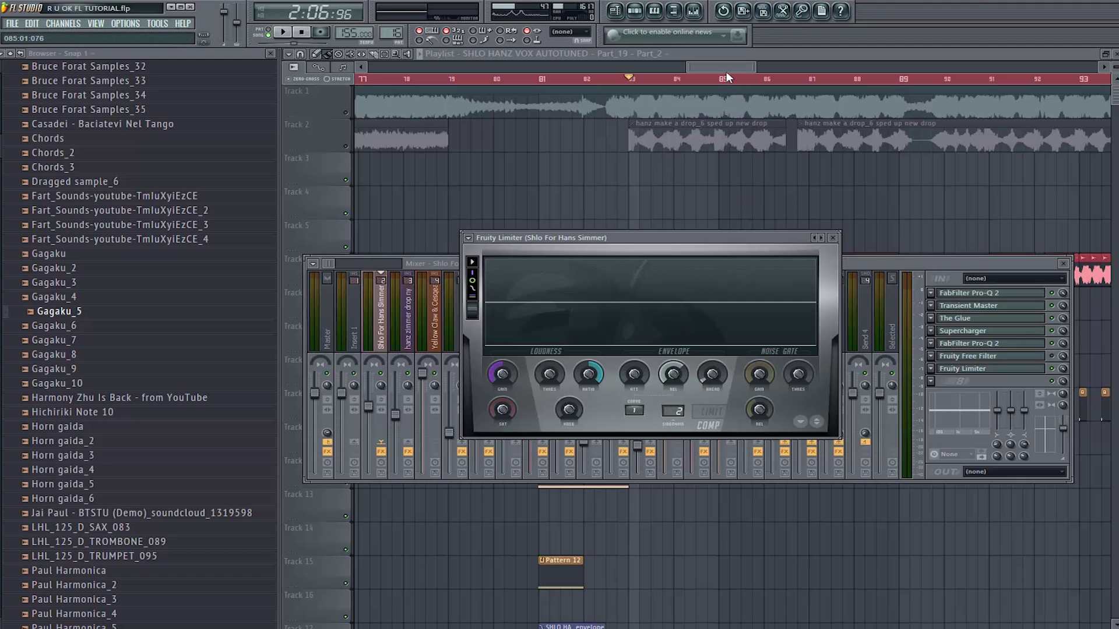
click(832, 237)
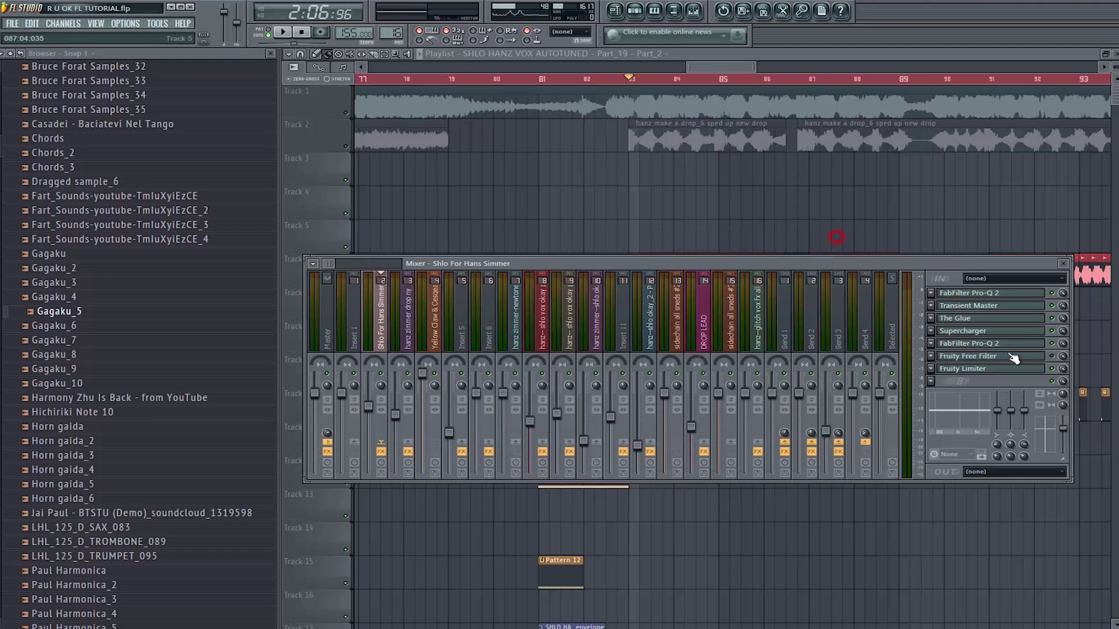
key(space)
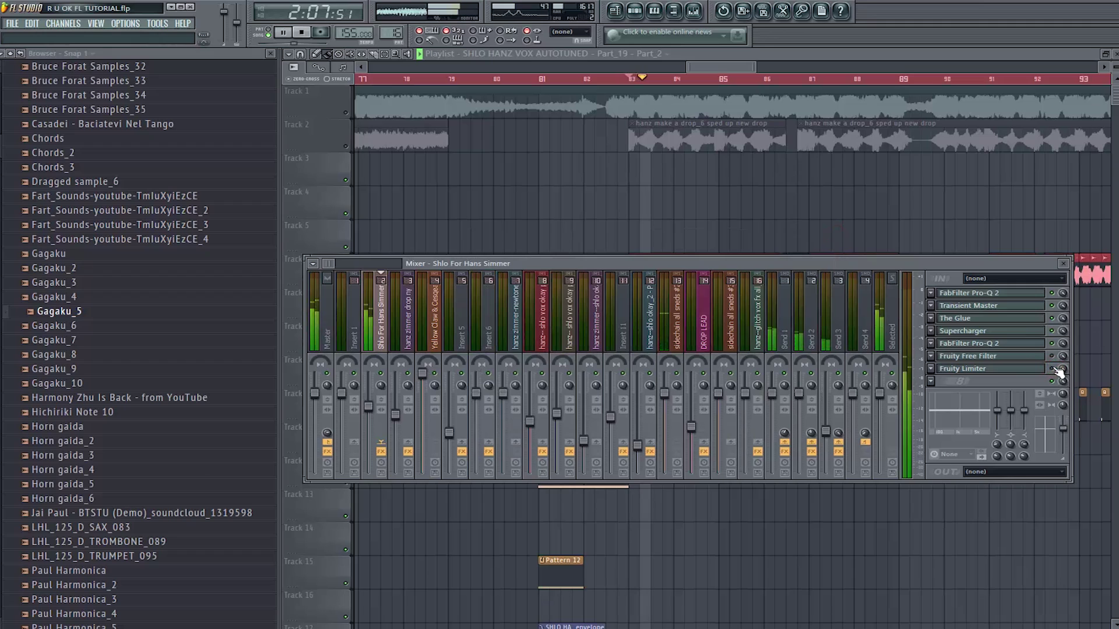
key(space)
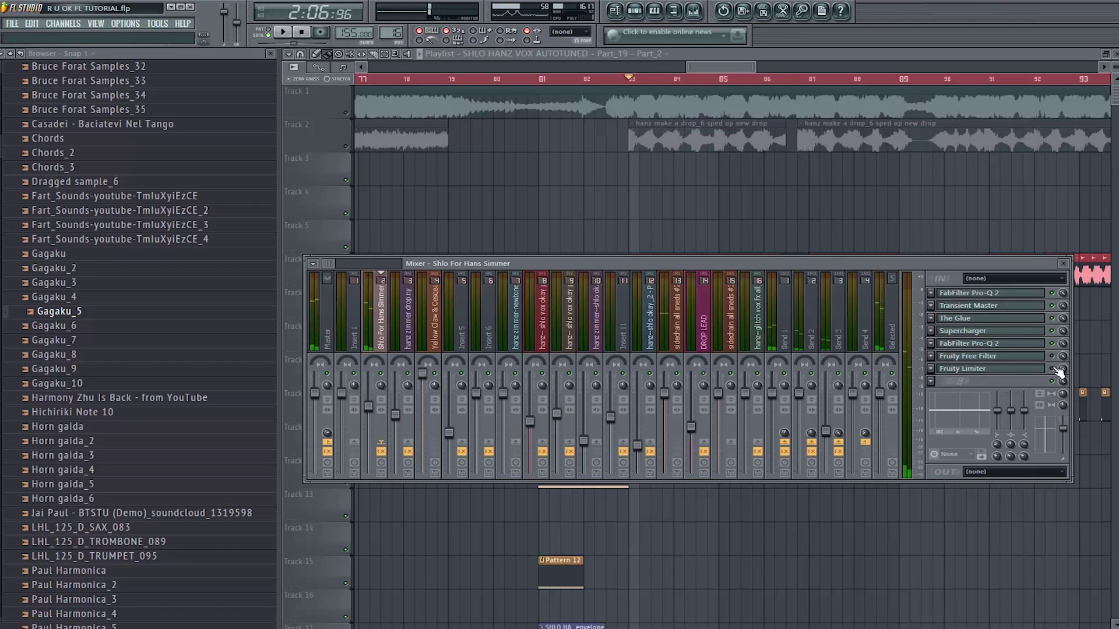
click(1054, 368)
click(1053, 368)
key(space)
key(space)
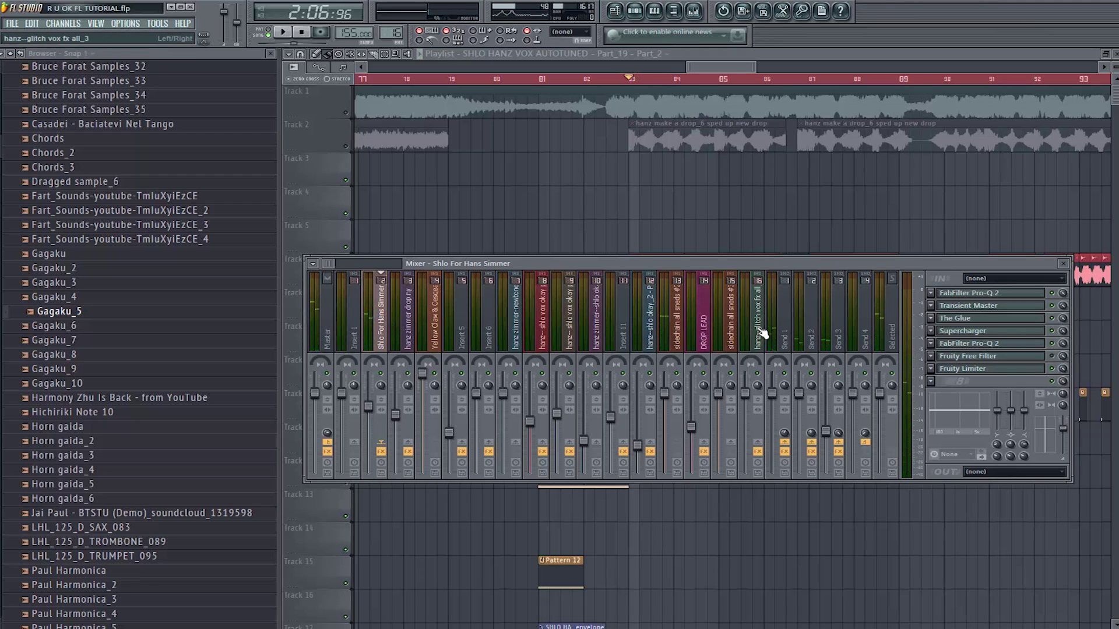
- Review the effect chains on the Send 1, Send 2 and Send 3 mixer tracks, returning to Send 1
click(784, 335)
click(804, 341)
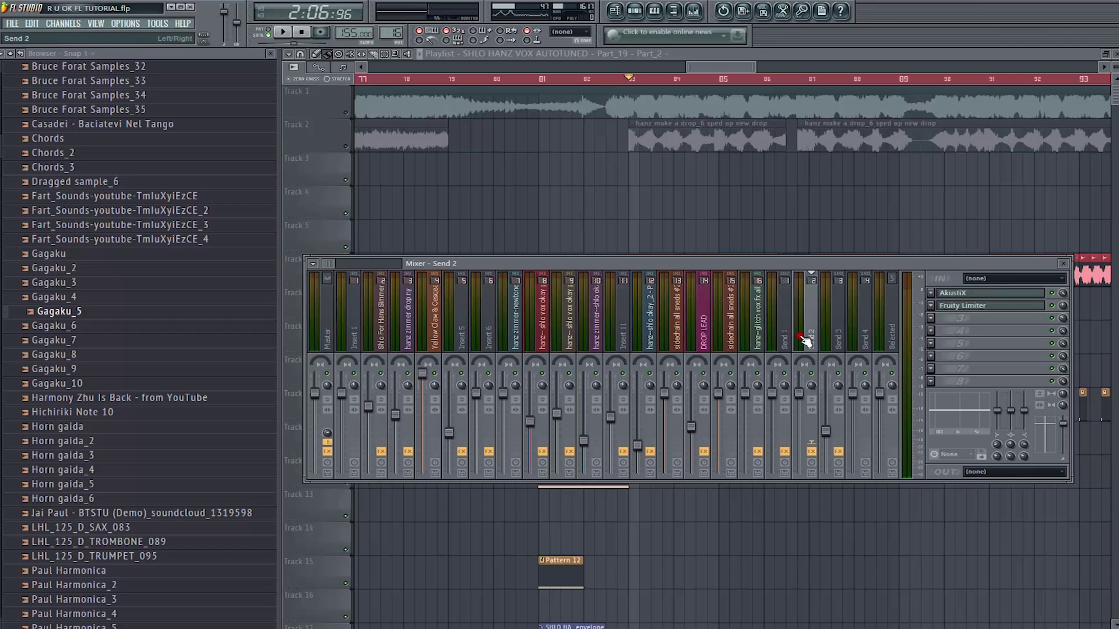
key(space)
key(space)
click(784, 341)
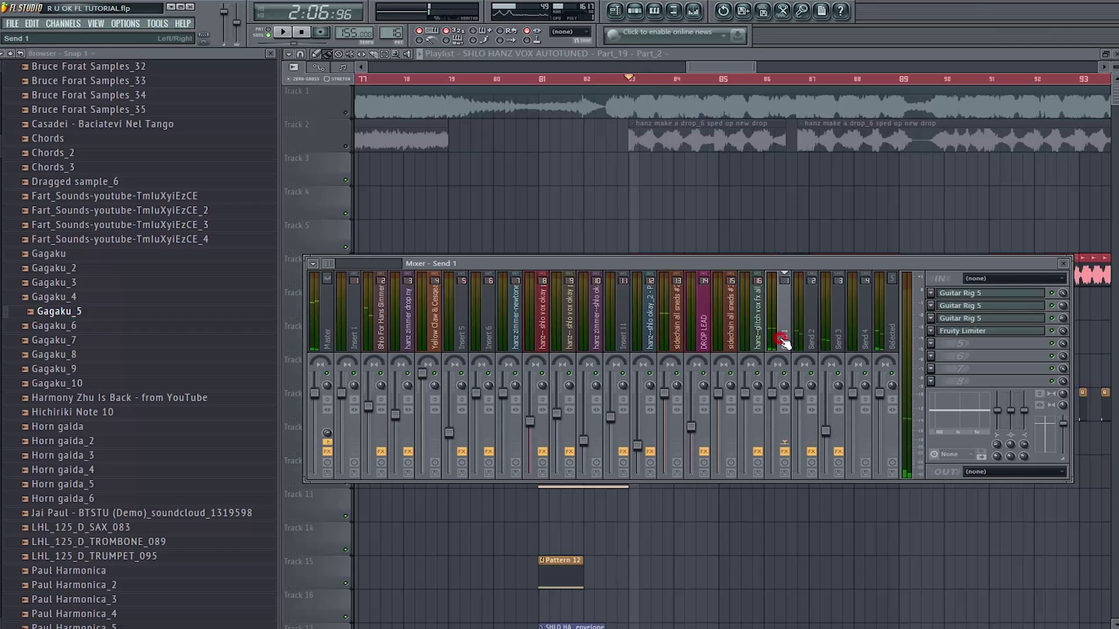
click(798, 333)
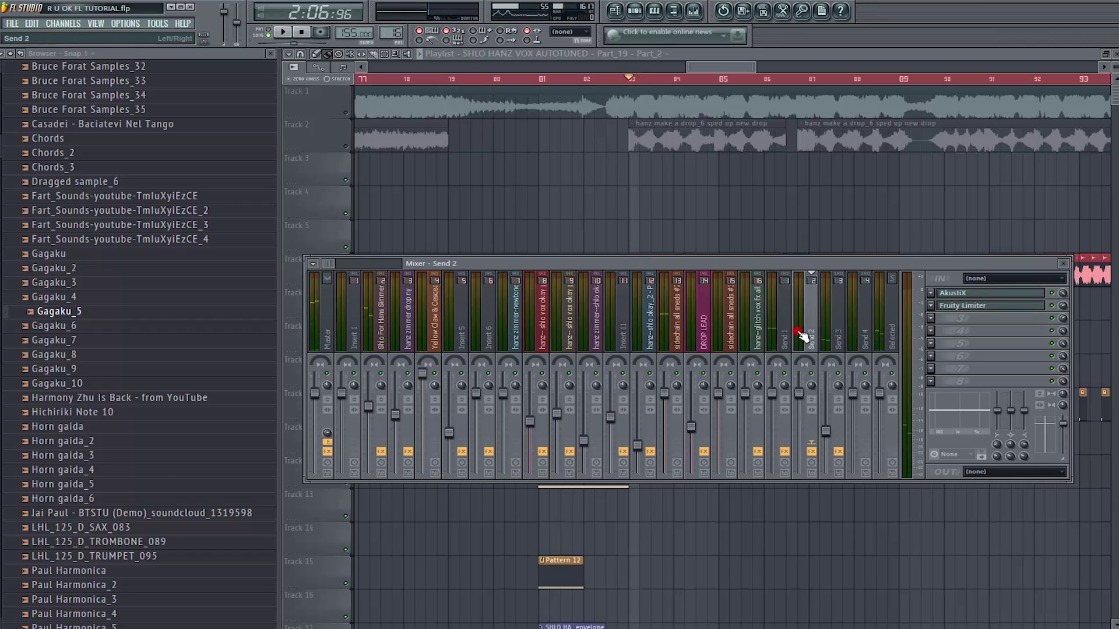
click(836, 338)
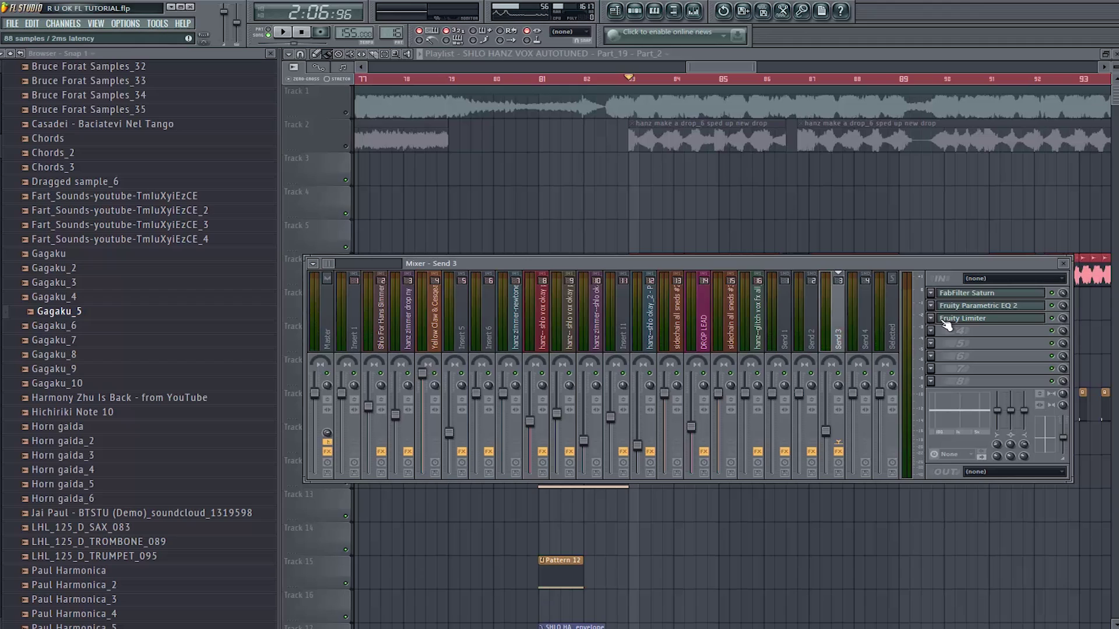
key(Left)
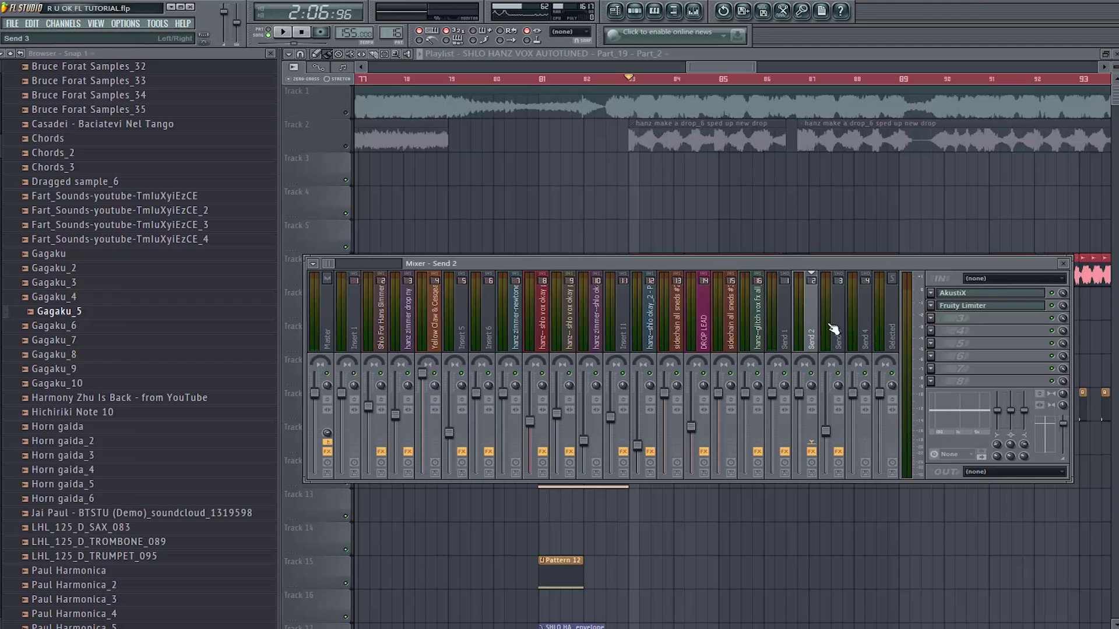
key(Left)
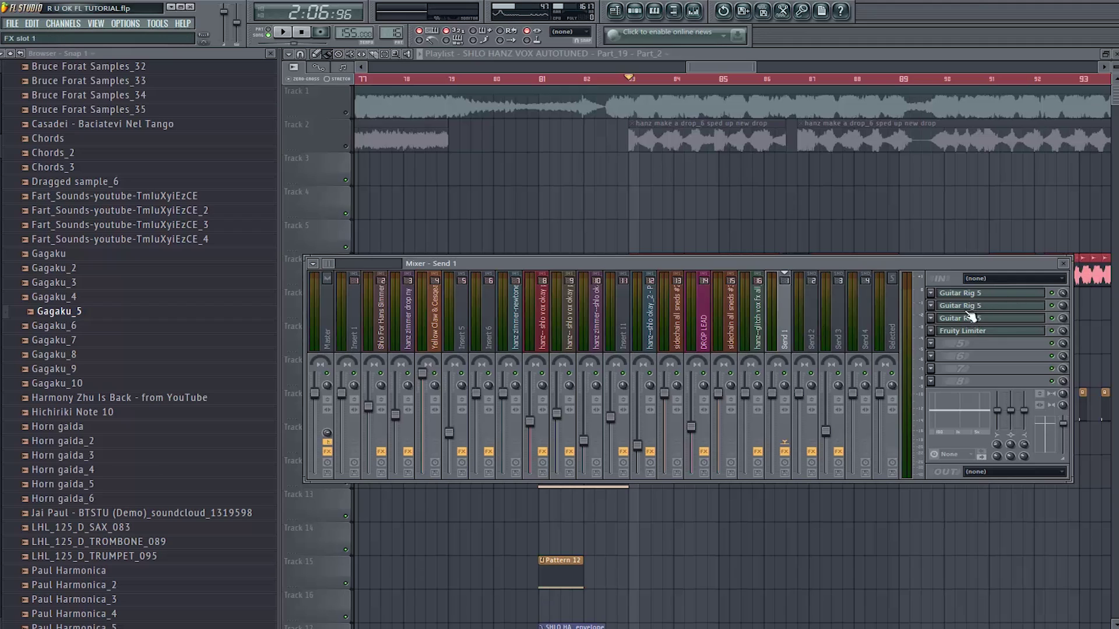
- Inspect the AkustiX enhancer's settings on the Send 2 mixer track
key(F2)
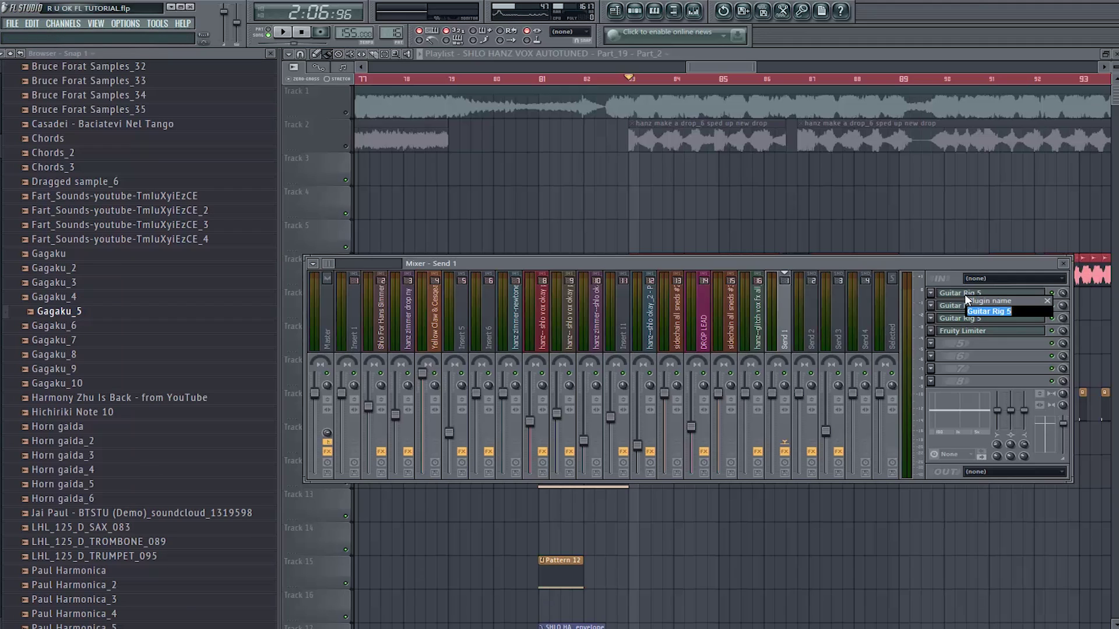
click(911, 267)
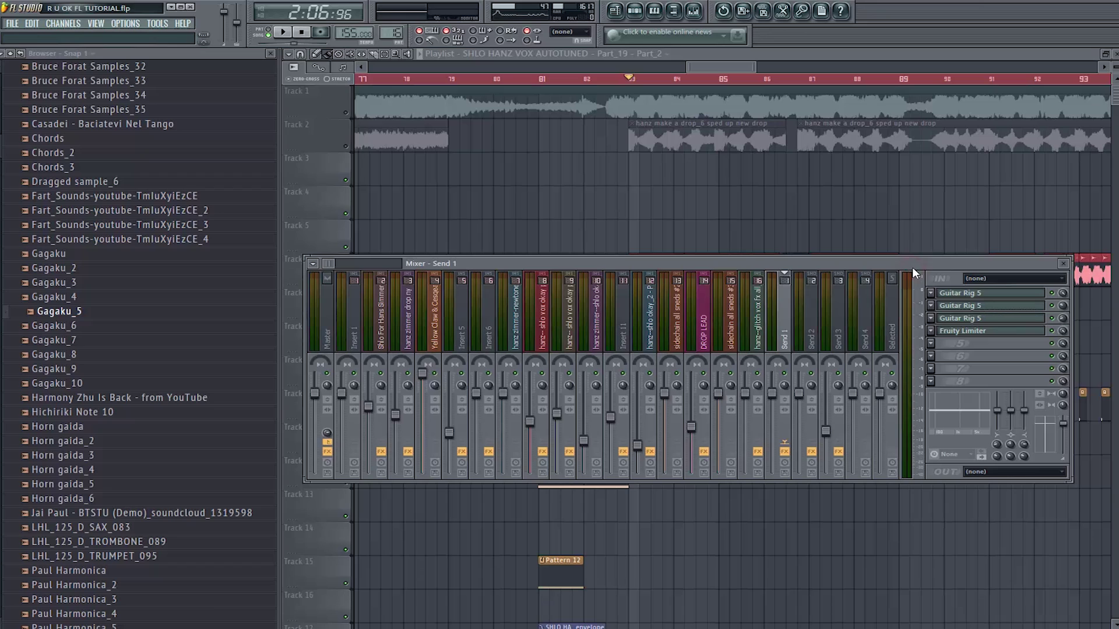
click(804, 309)
click(949, 293)
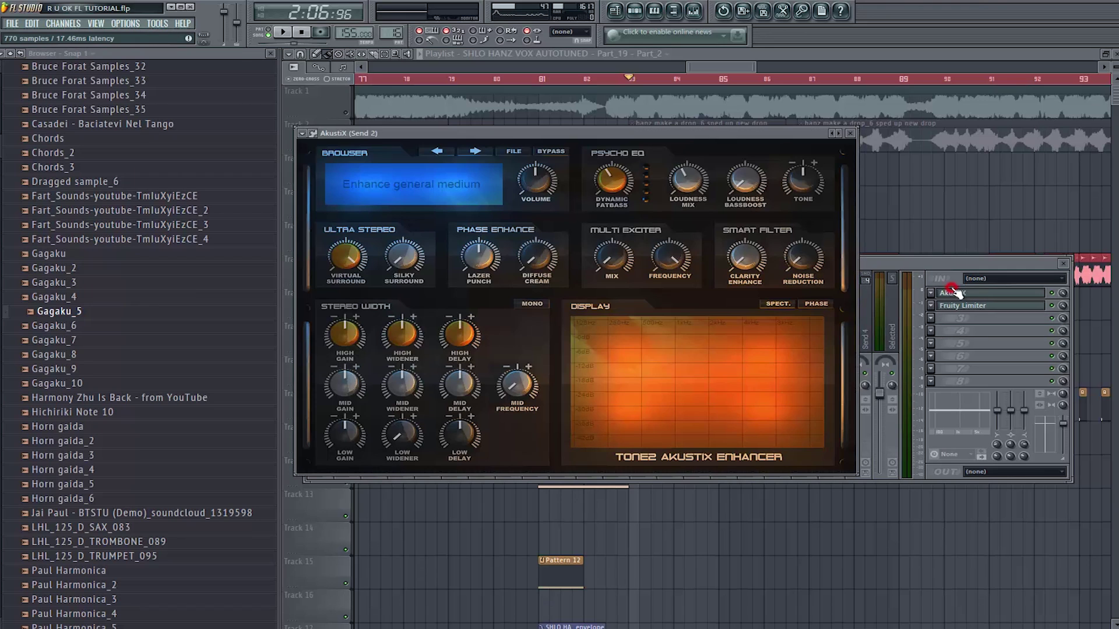
click(854, 137)
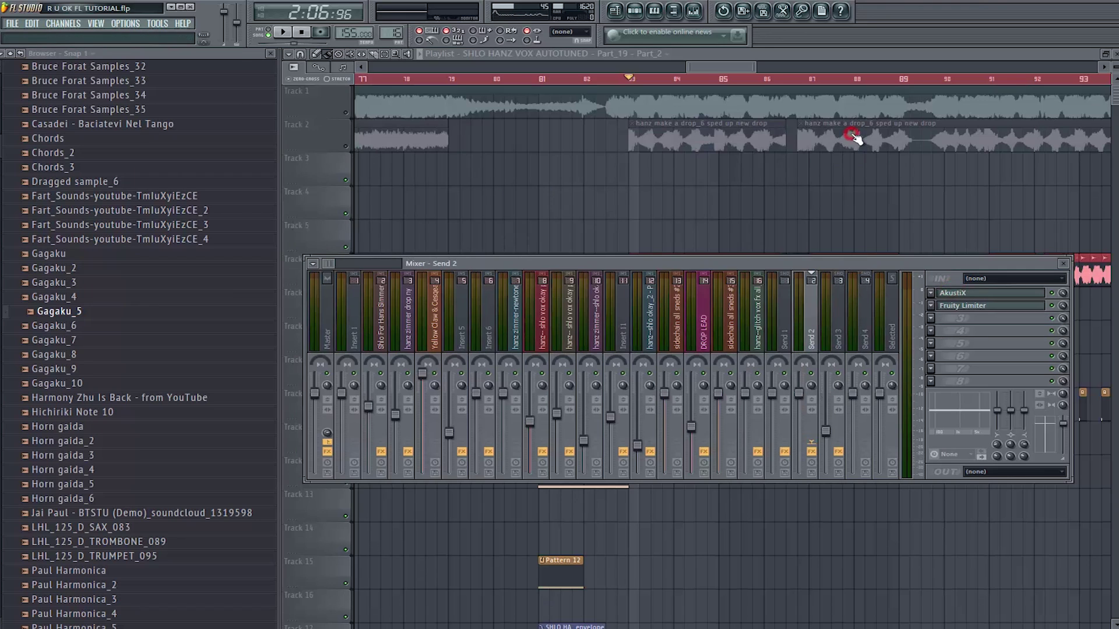
- Inspect FabFilter Saturn and Fruity Parametric EQ 2 on Send 3, including the EQ's high-pass band, and return to the playlist
click(835, 318)
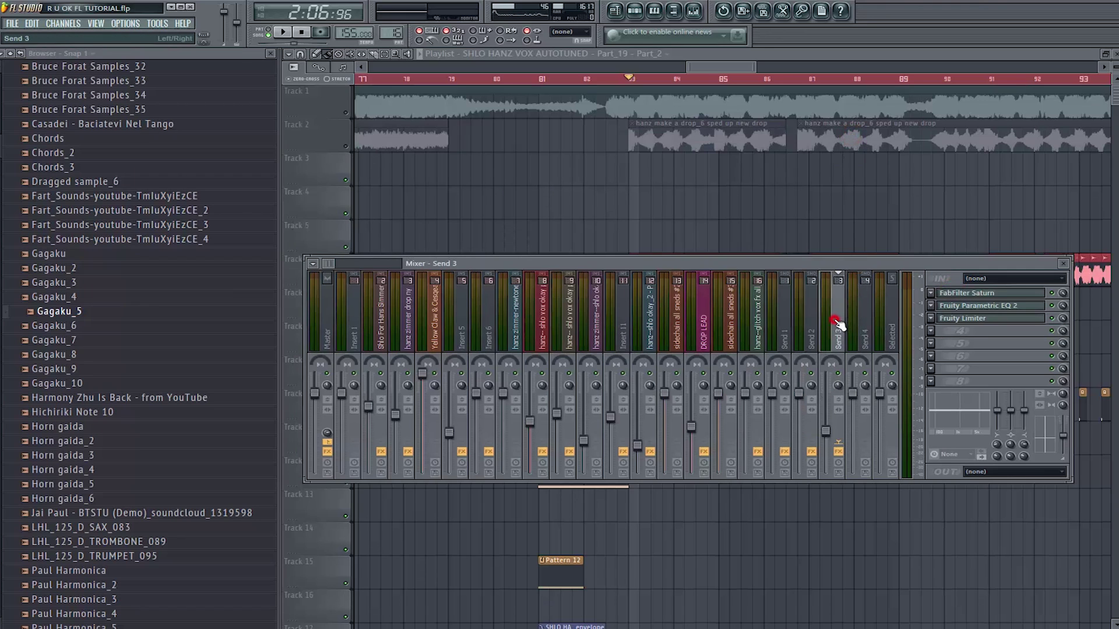
click(994, 297)
click(779, 133)
click(1034, 308)
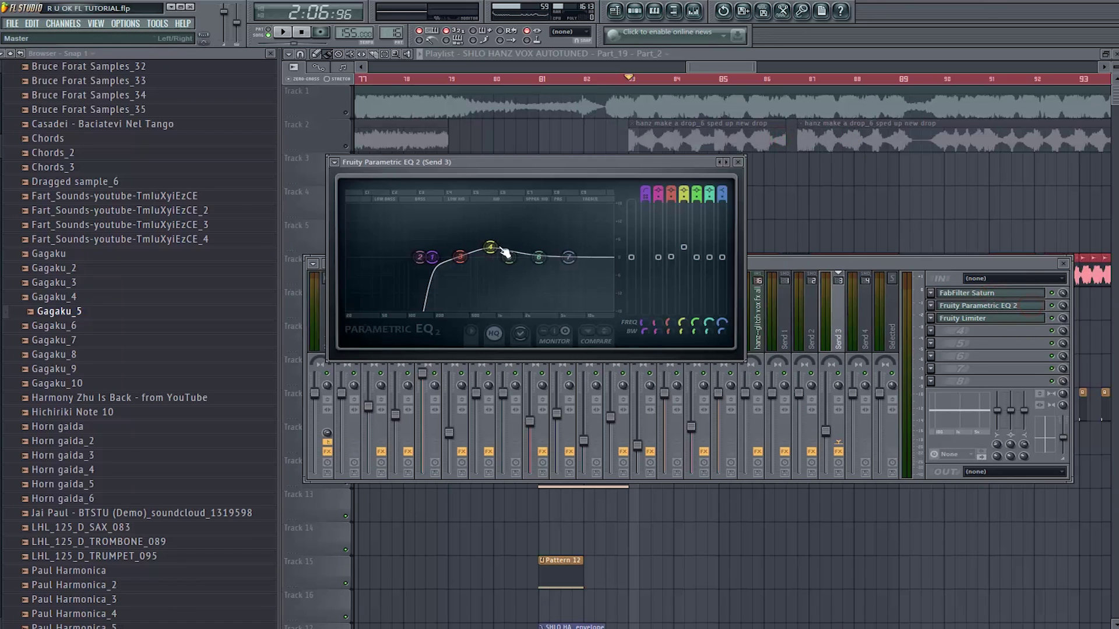
drag(432, 257, 438, 277)
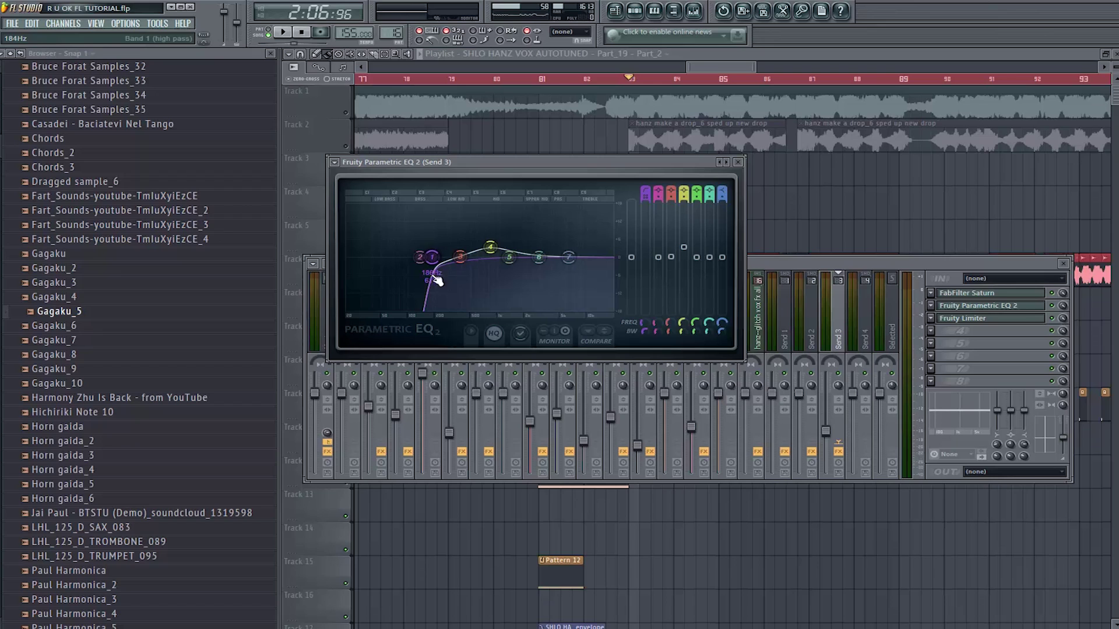
click(742, 163)
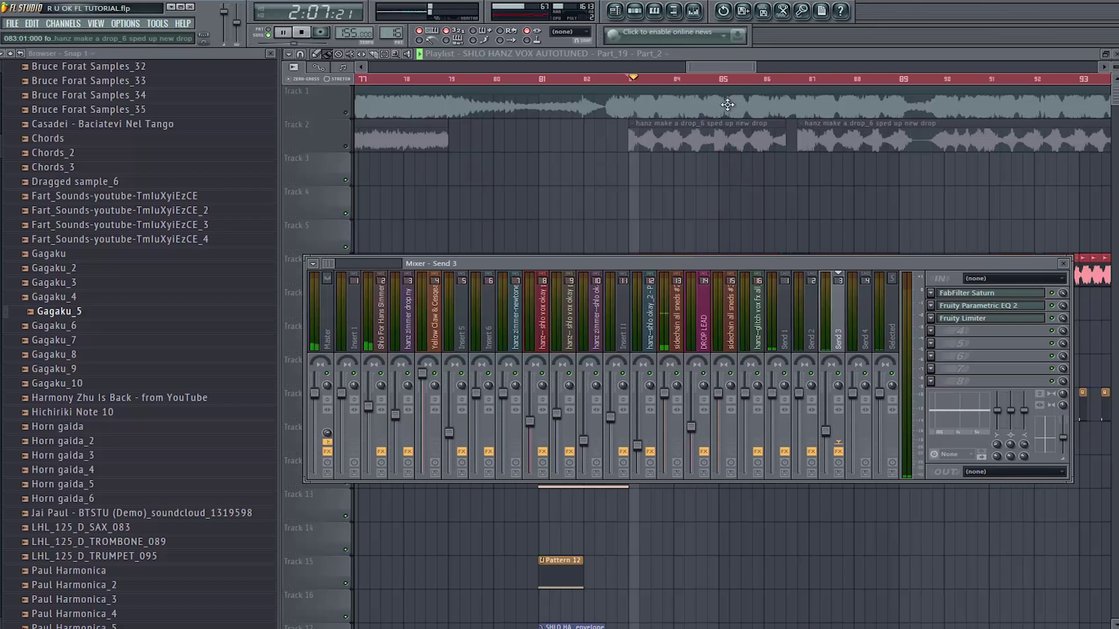
key(F9)
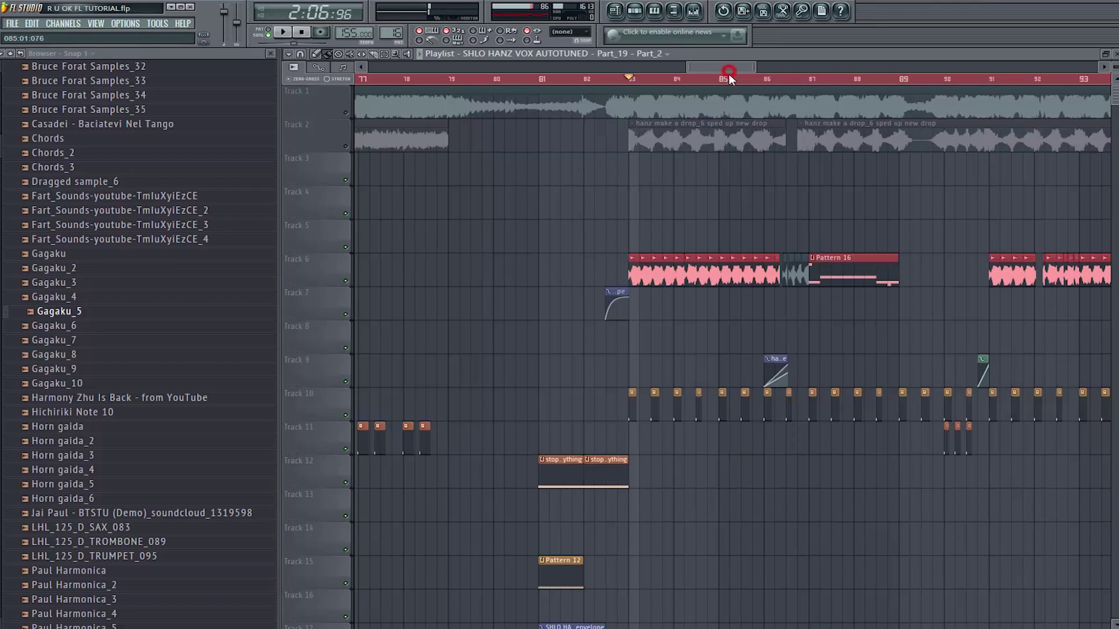
- Examine the vocal notes of Pattern 16 in the piano roll and audition the pattern on its own
double_click(851, 274)
click(267, 34)
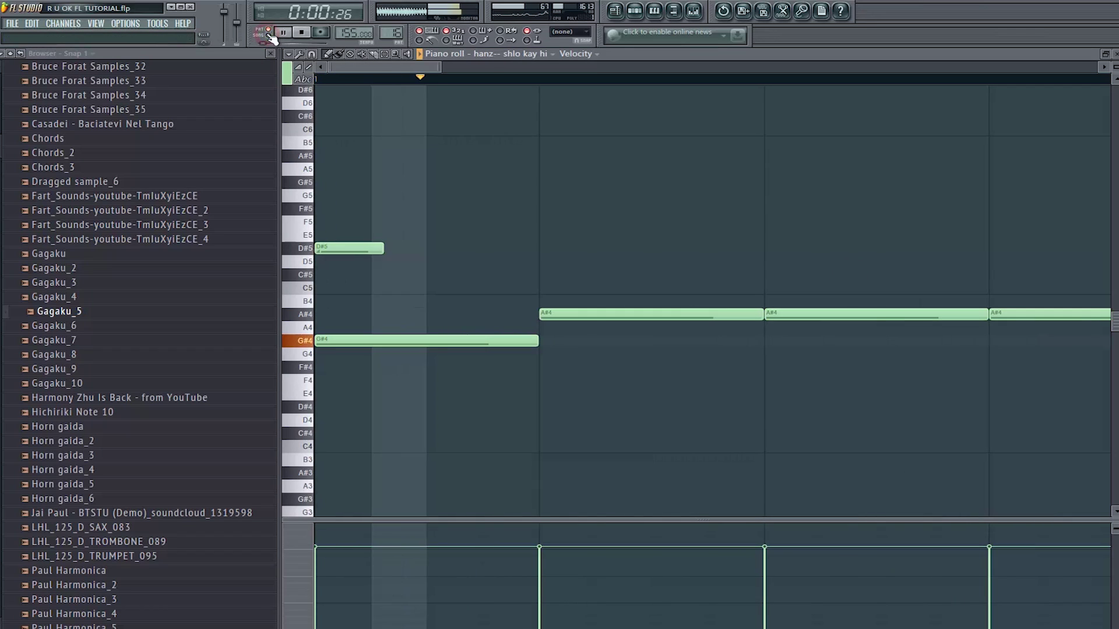
click(438, 65)
key(space)
drag(552, 64, 731, 65)
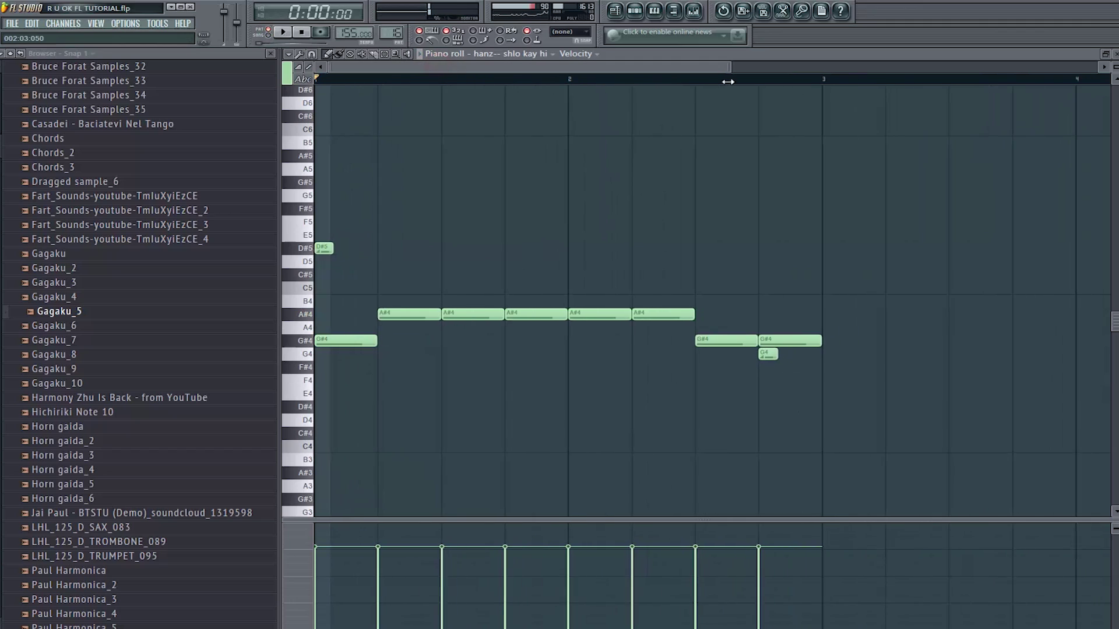
click(292, 67)
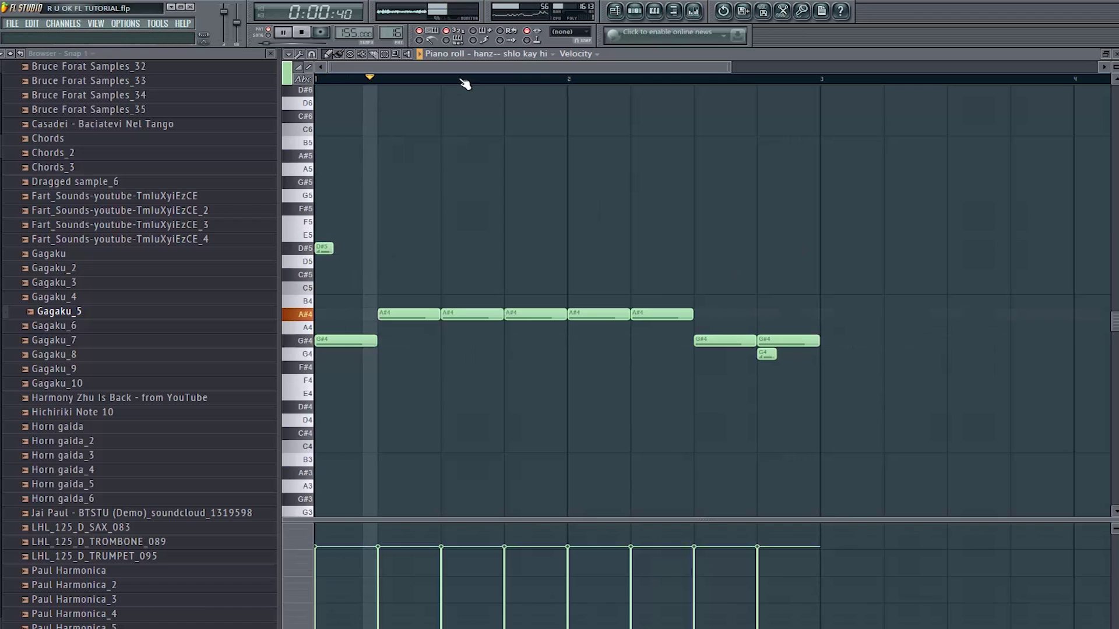
key(F5)
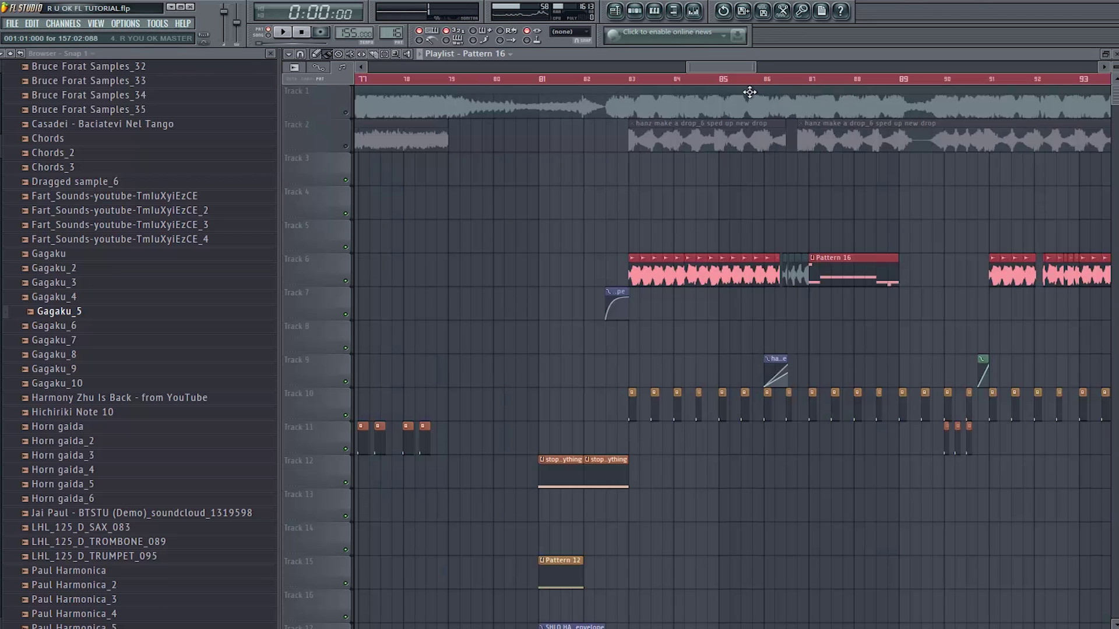
- Audition the song from just after bar 94, where the vocal chops lead into Pattern 18
drag(716, 61, 750, 62)
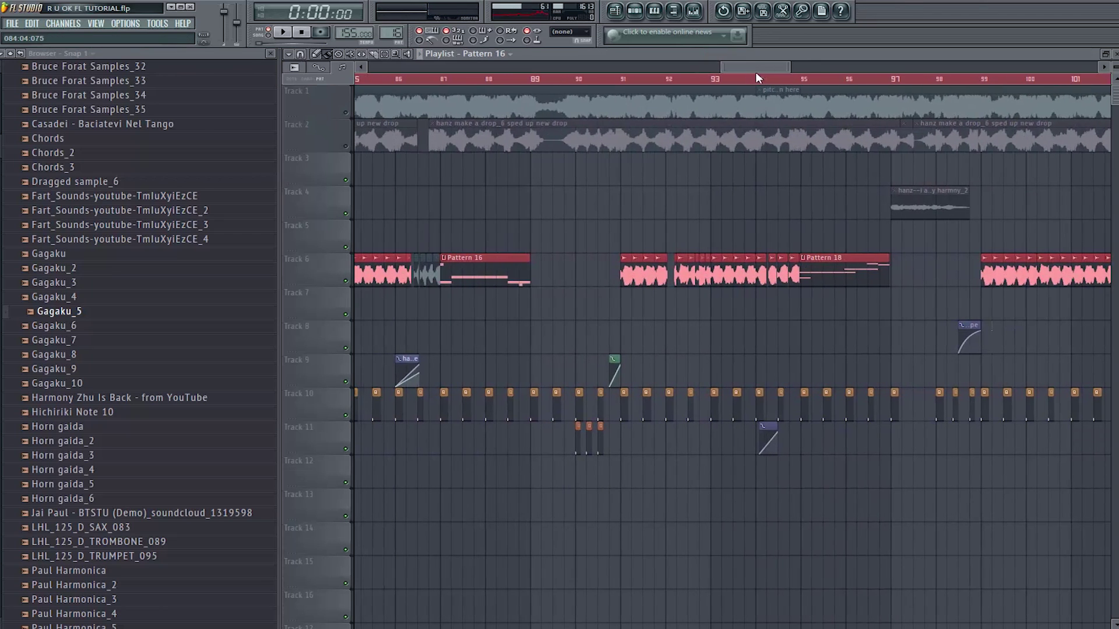
click(768, 79)
key(space)
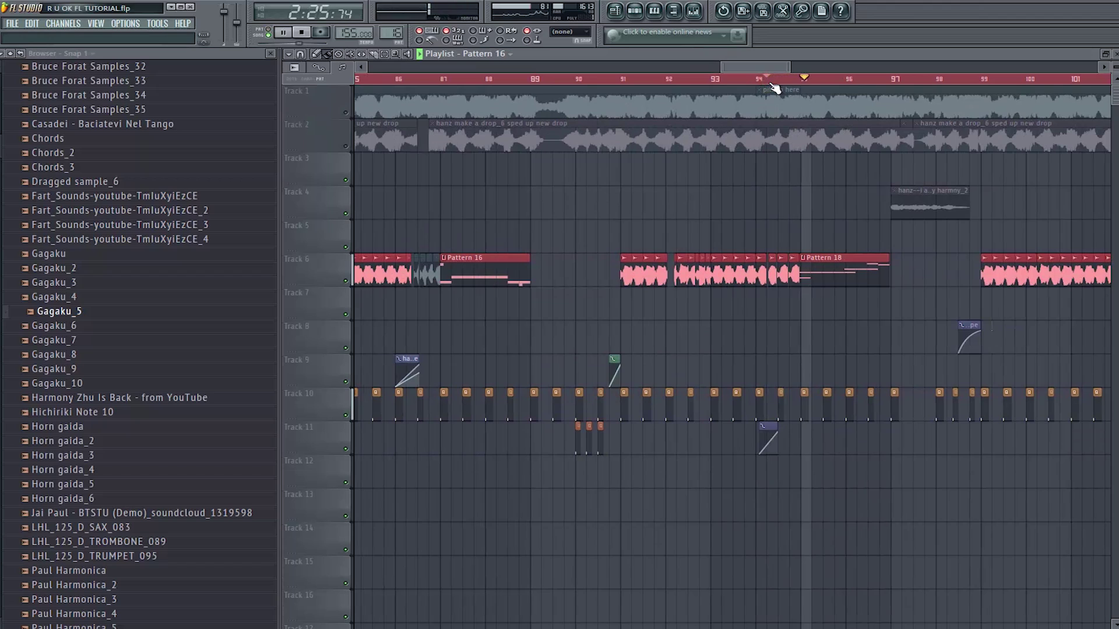